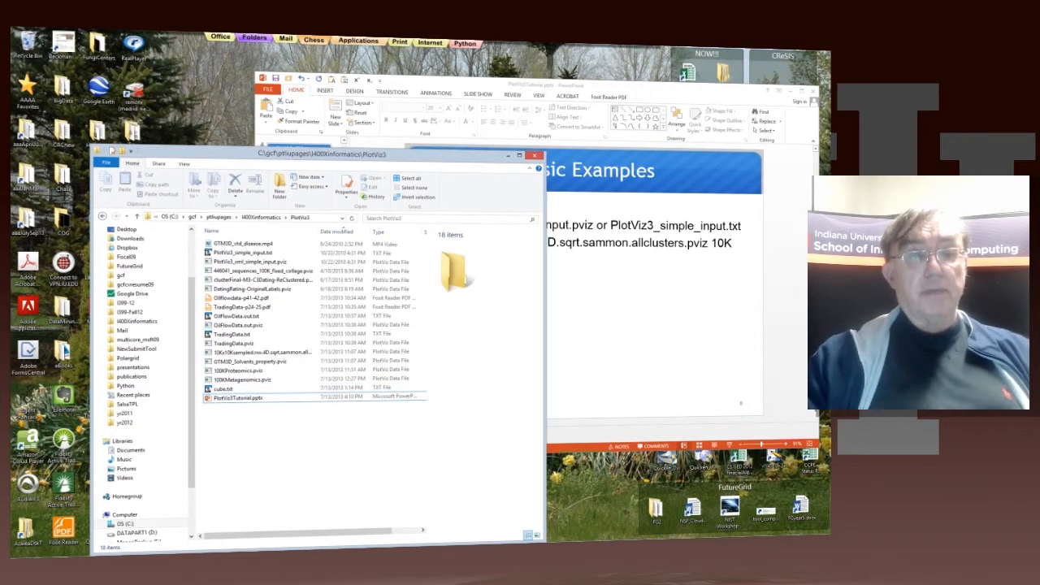
Step: Open cube.txt from the PlotViz3 folder in PlotViz and maximize the plot window
left_click_drag(321, 154, 327, 142)
left_click_drag(326, 142, 384, 93)
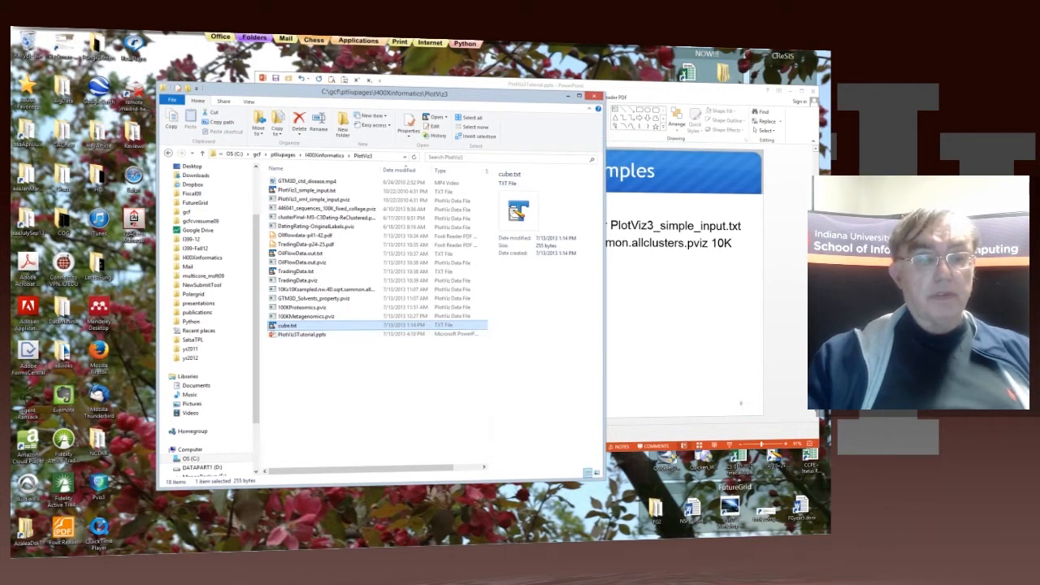
left_click_drag(288, 325, 100, 486)
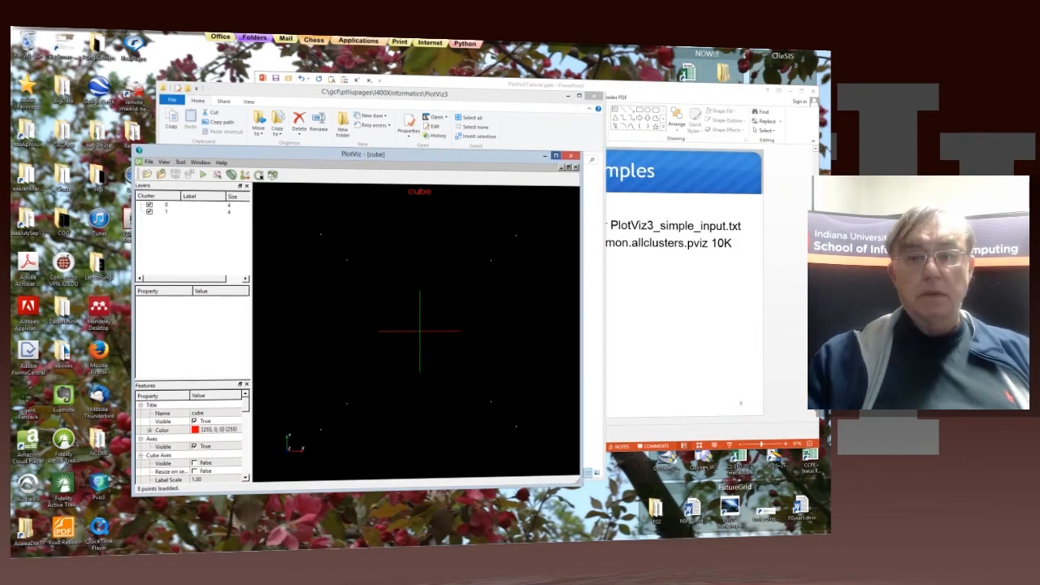
left_click(556, 156)
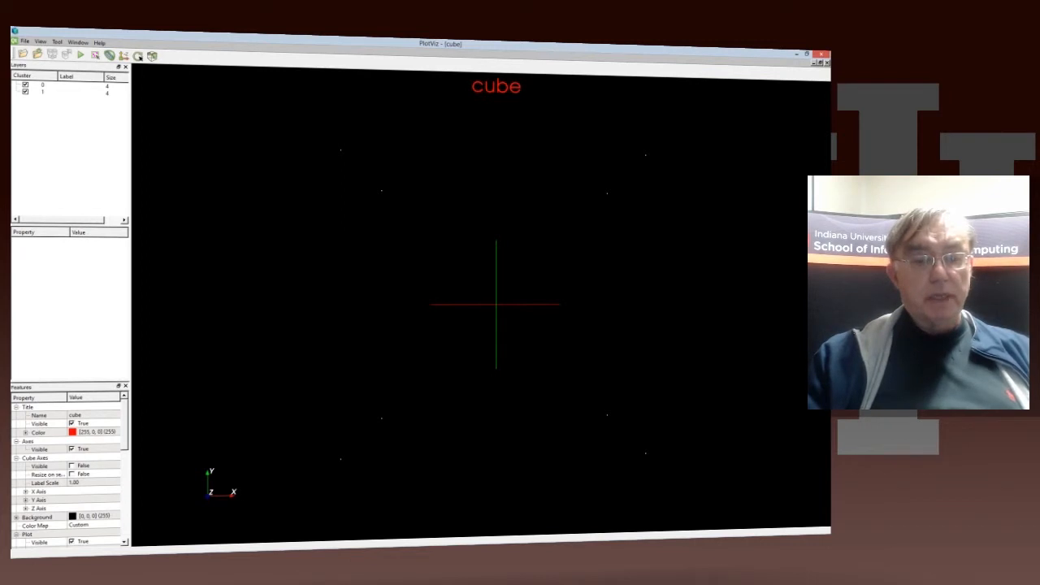
Step: Set the plot's point size to 9 in the features of the cube plot
scroll(65, 471, "down", 2)
scroll(65, 471, "down", 1)
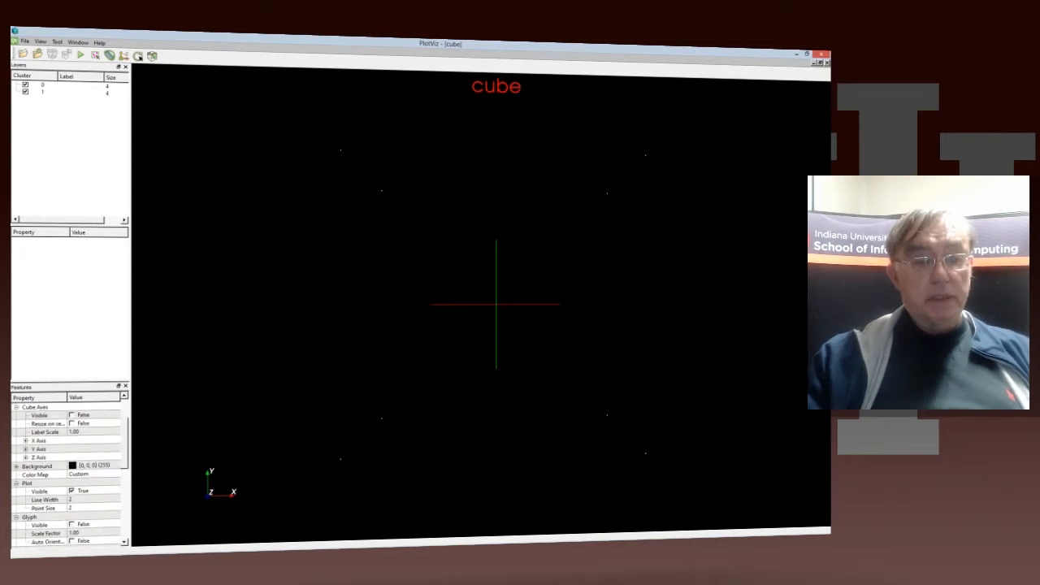
scroll(65, 471, "up", 3)
scroll(65, 471, "down", 1)
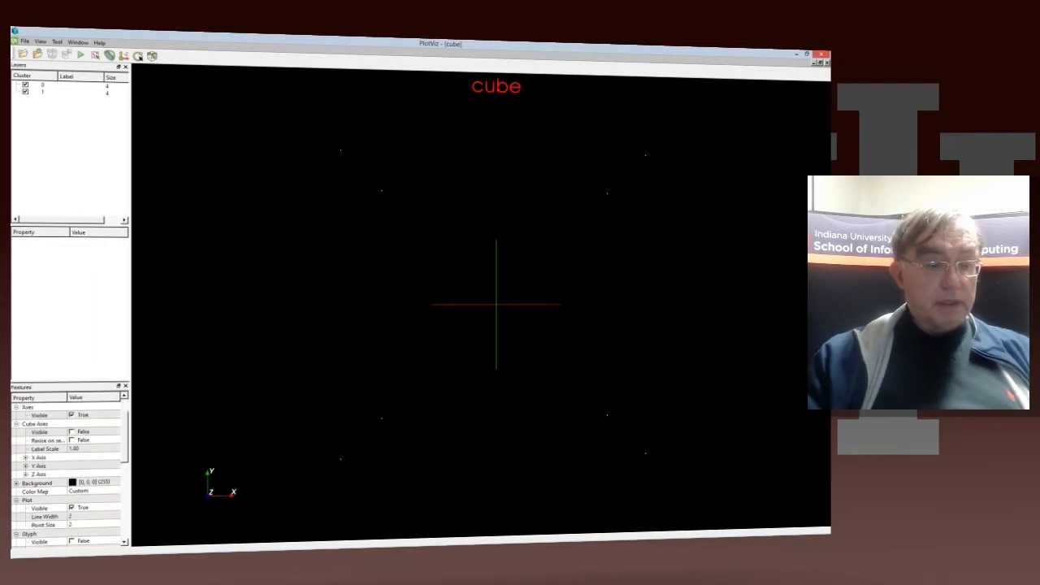
scroll(65, 471, "down", 2)
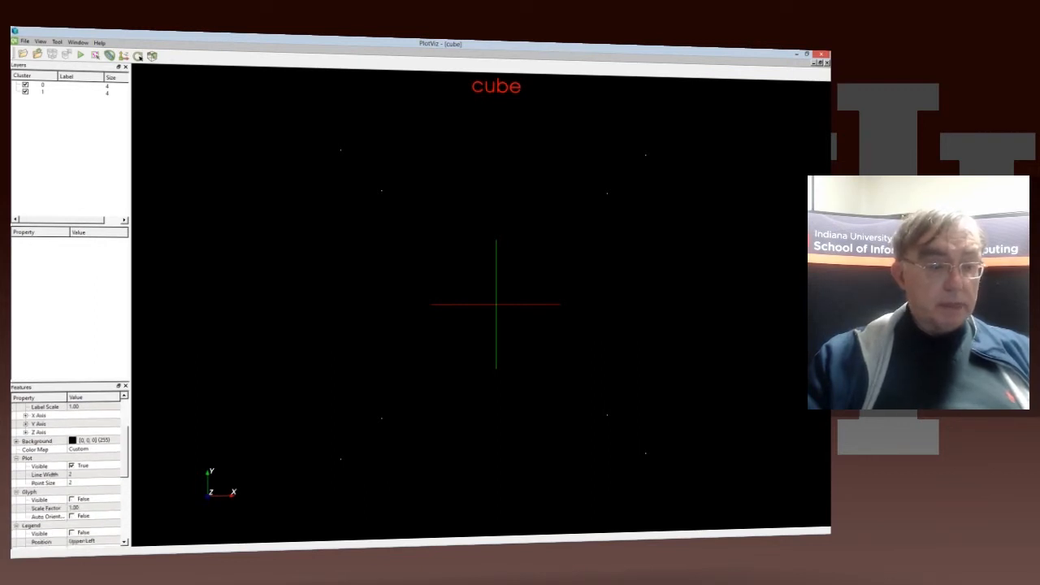
scroll(69, 471, "down", 3)
scroll(70, 475, "down", 1)
scroll(69, 471, "up", 1)
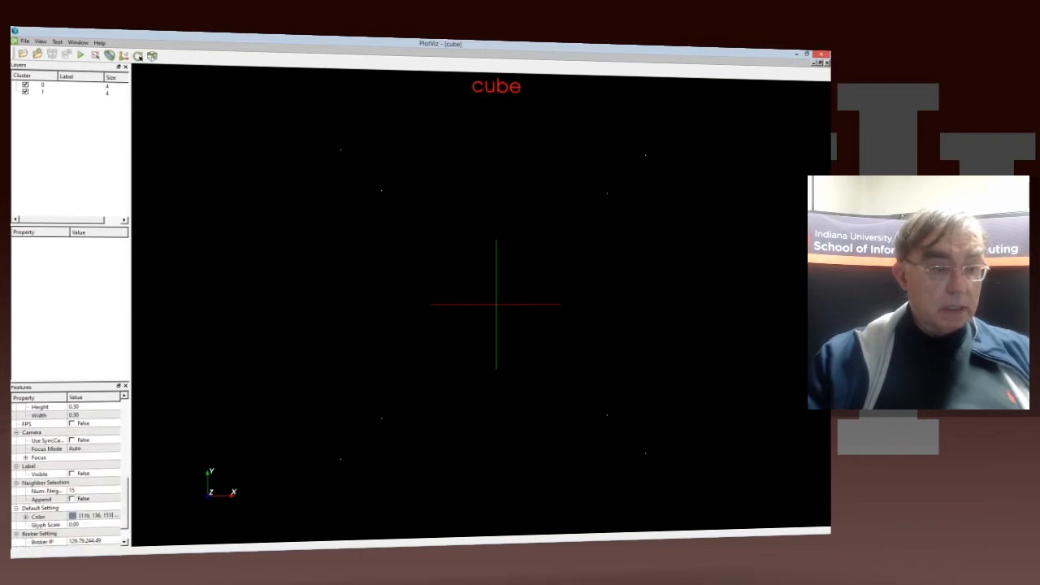
scroll(66, 472, "up", 1)
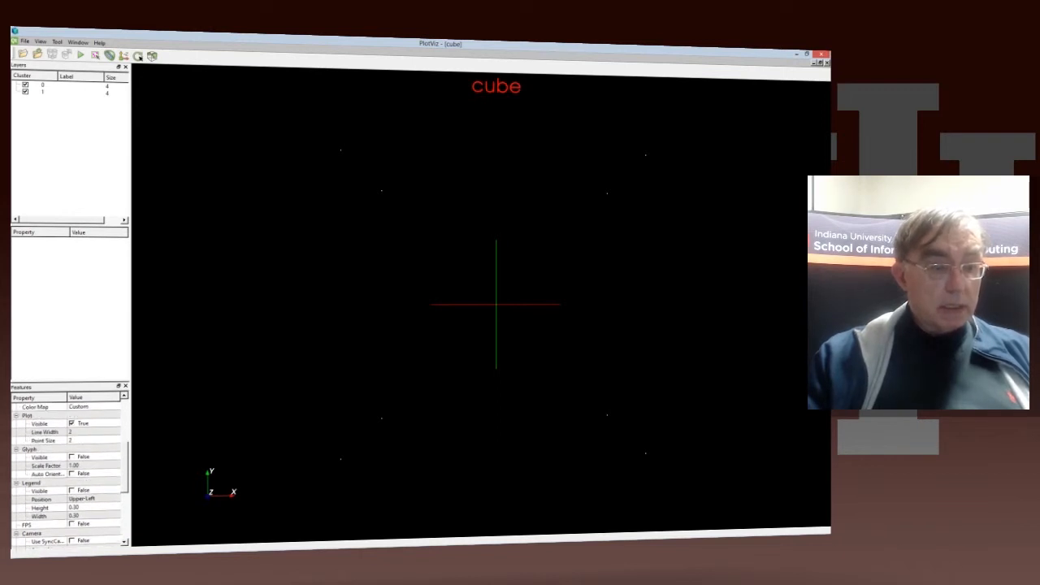
left_click(81, 440)
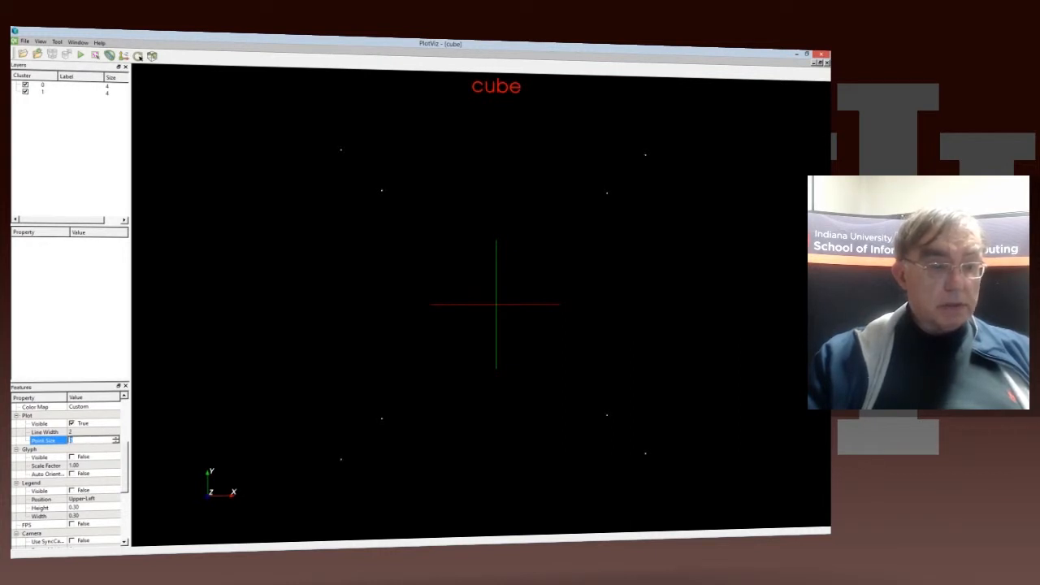
key("Up")
key("Up")
key("Up")
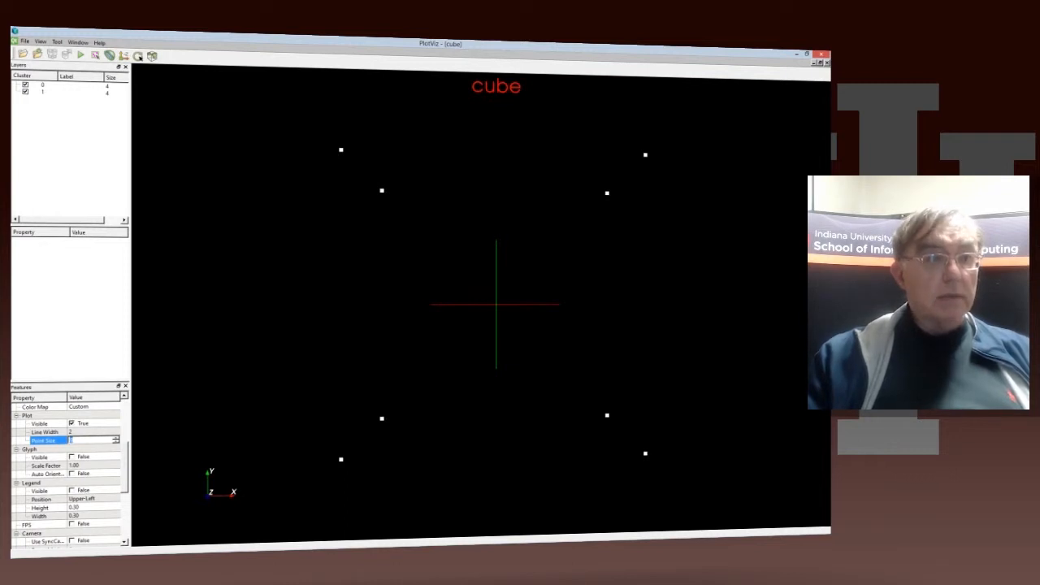
Step: Color the points of cluster 0 purple, RGB 170, 85, 255
left_click(43, 85)
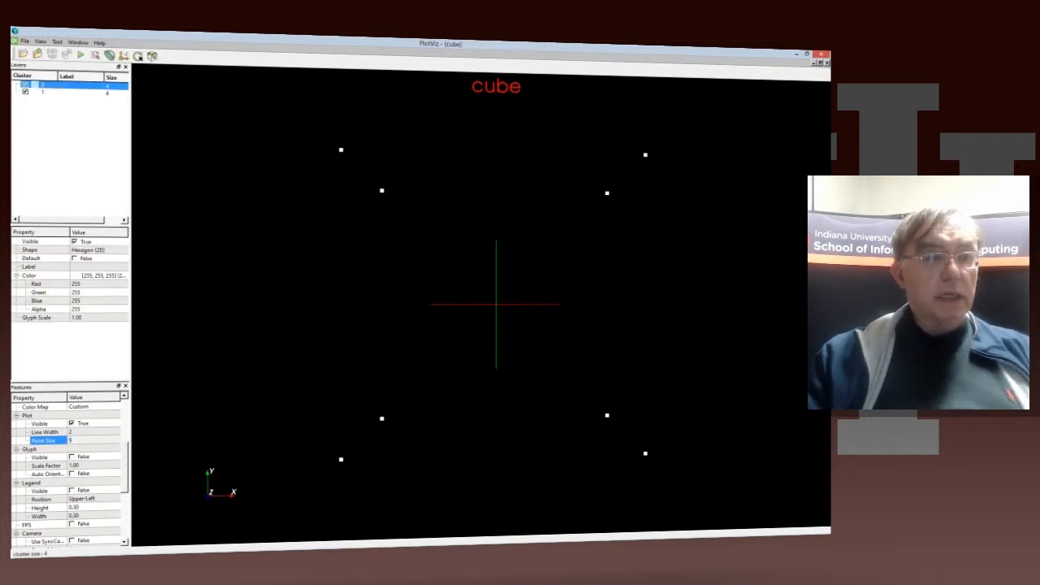
left_click(44, 92, "shift")
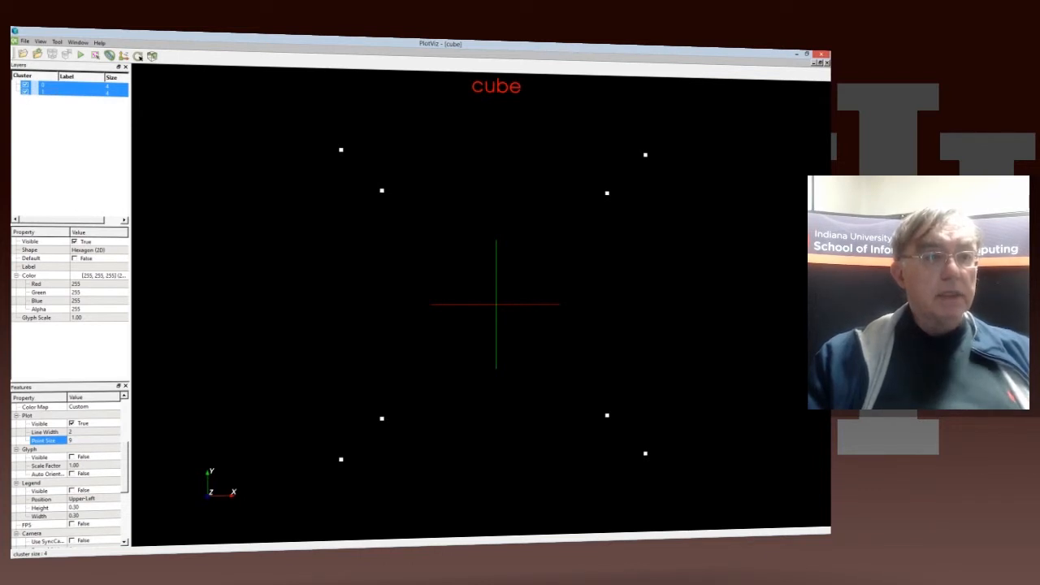
left_click(43, 86)
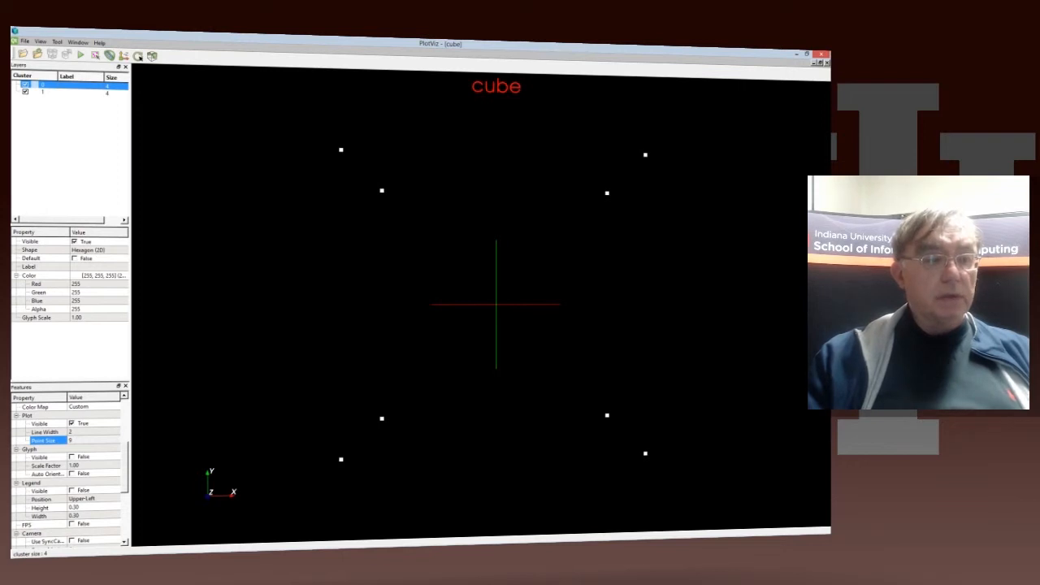
left_click(101, 276)
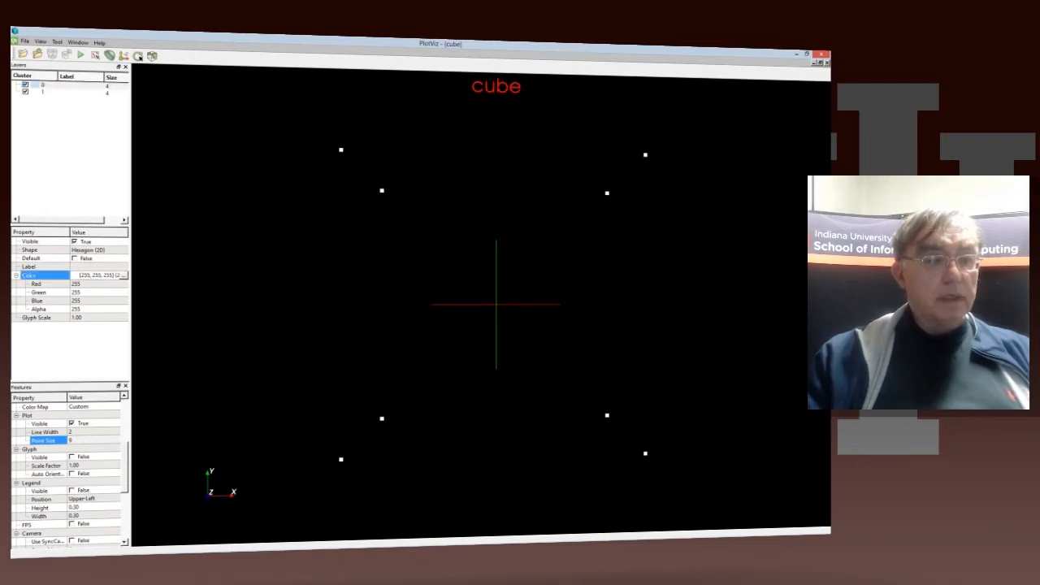
left_click(123, 276)
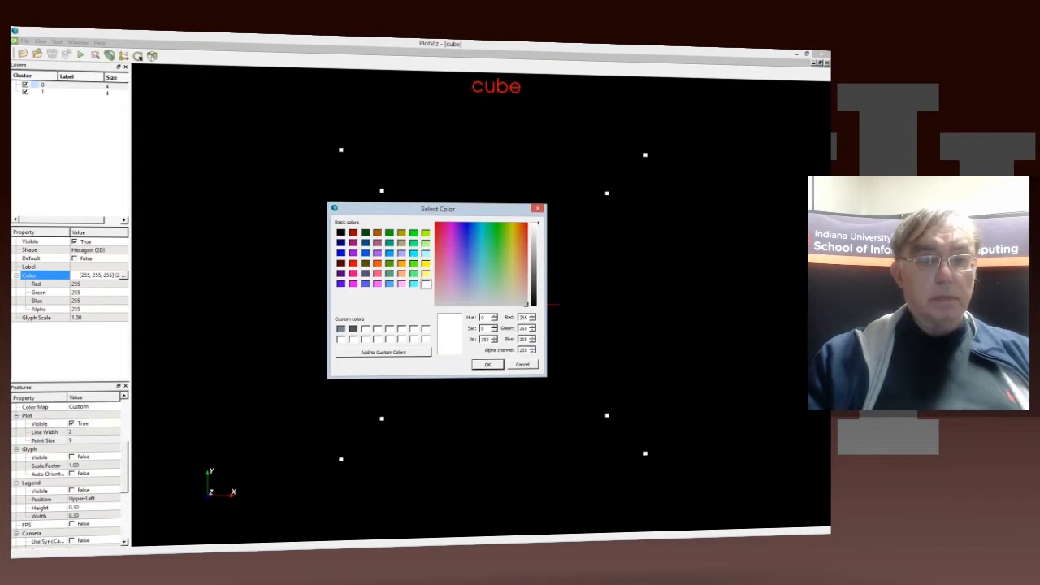
left_click(377, 253)
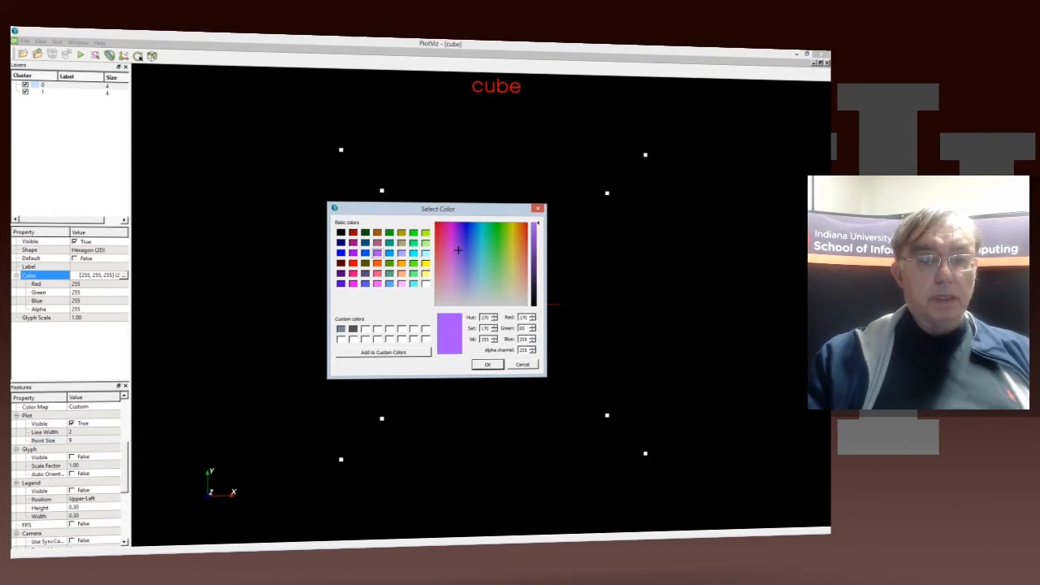
left_click(487, 365)
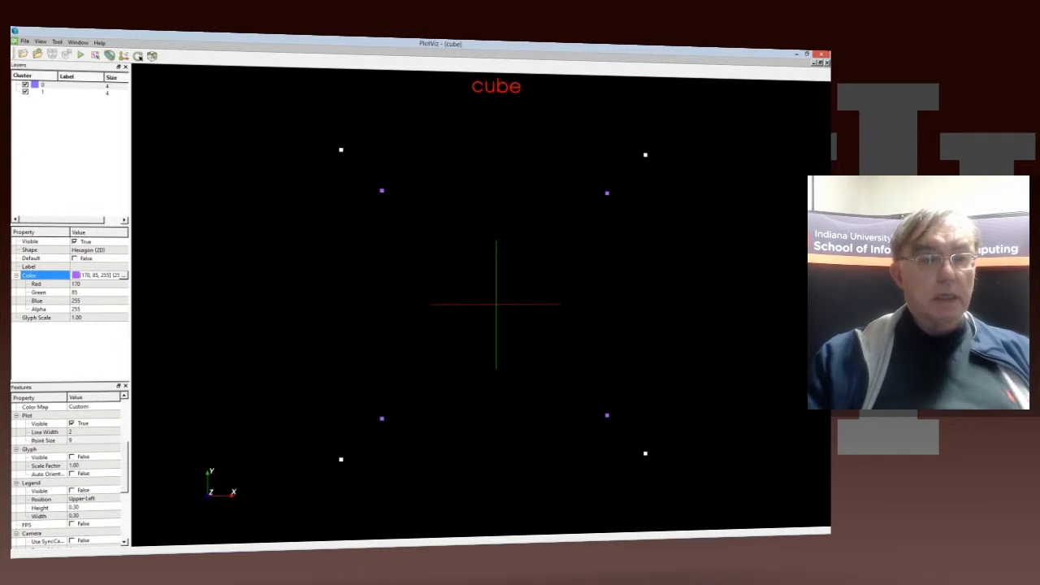
Step: Color the points of cluster 1 pale yellow, RGB 255, 255, 127
left_click(44, 92)
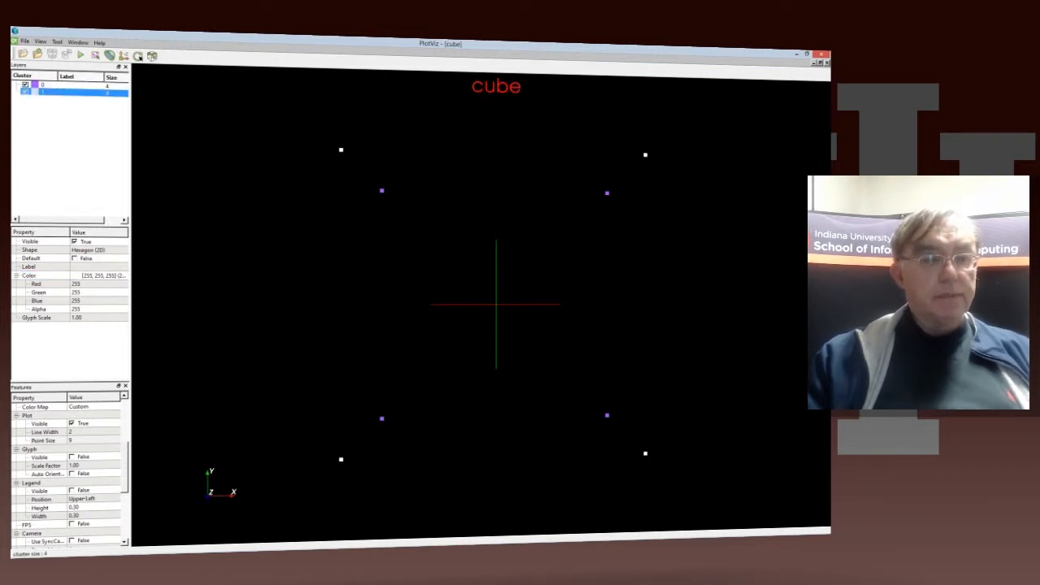
left_click(102, 276)
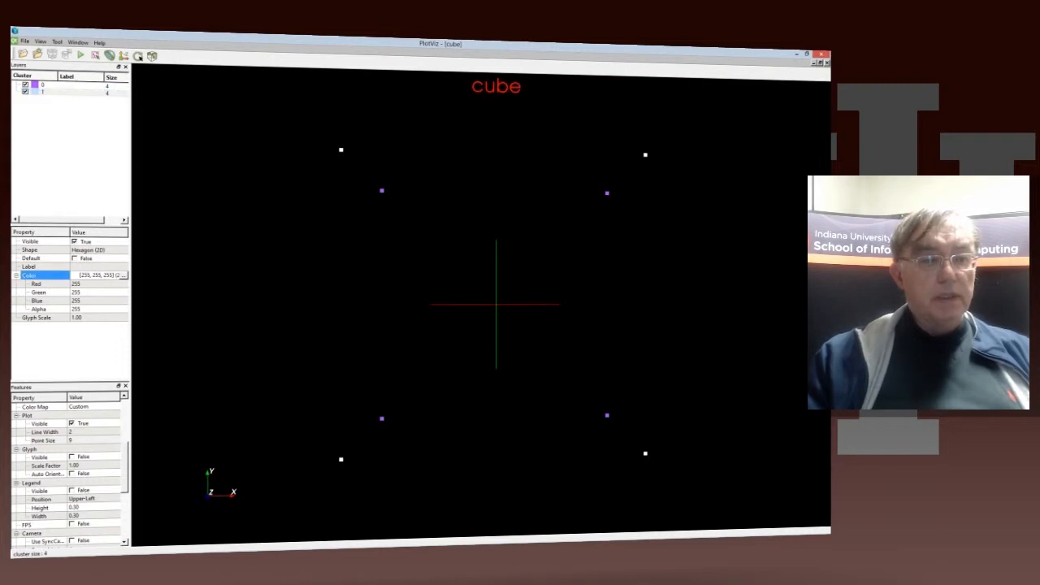
left_click(123, 275)
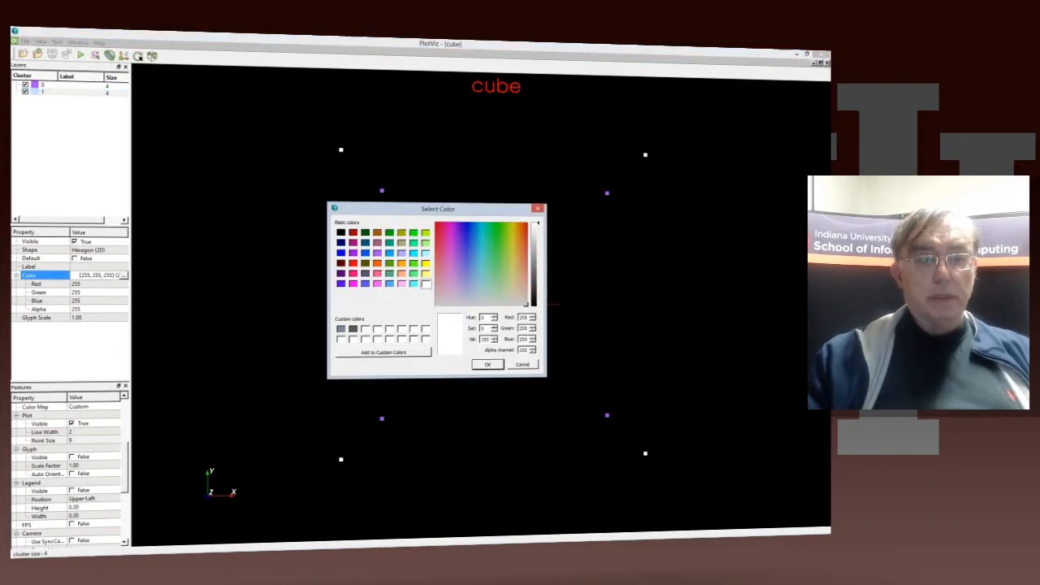
left_click(425, 273)
left_click(488, 364)
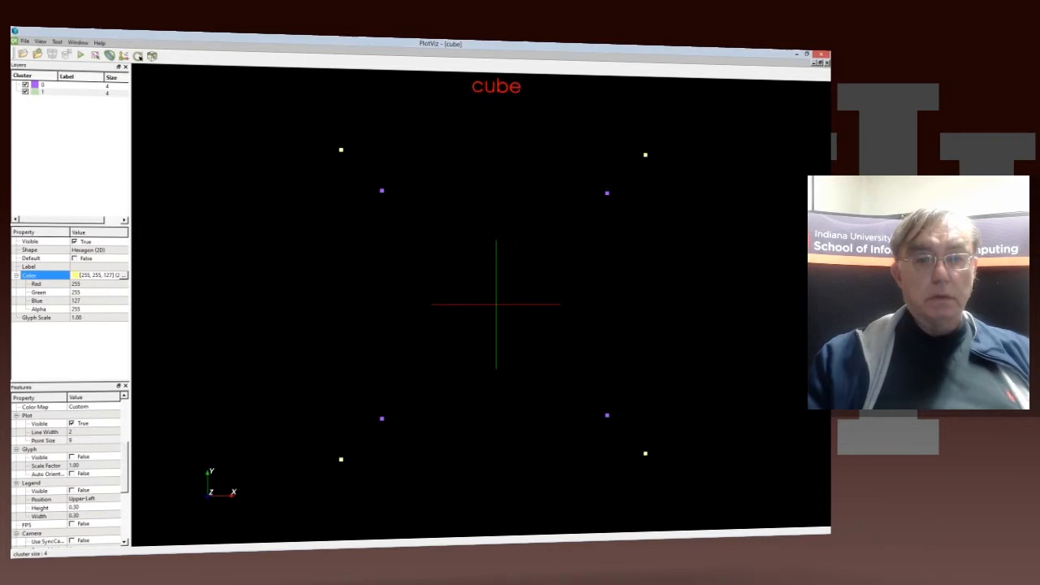
Step: Turn on label visibility for the points of the cube plot
left_click_drag(496, 305, 565, 317)
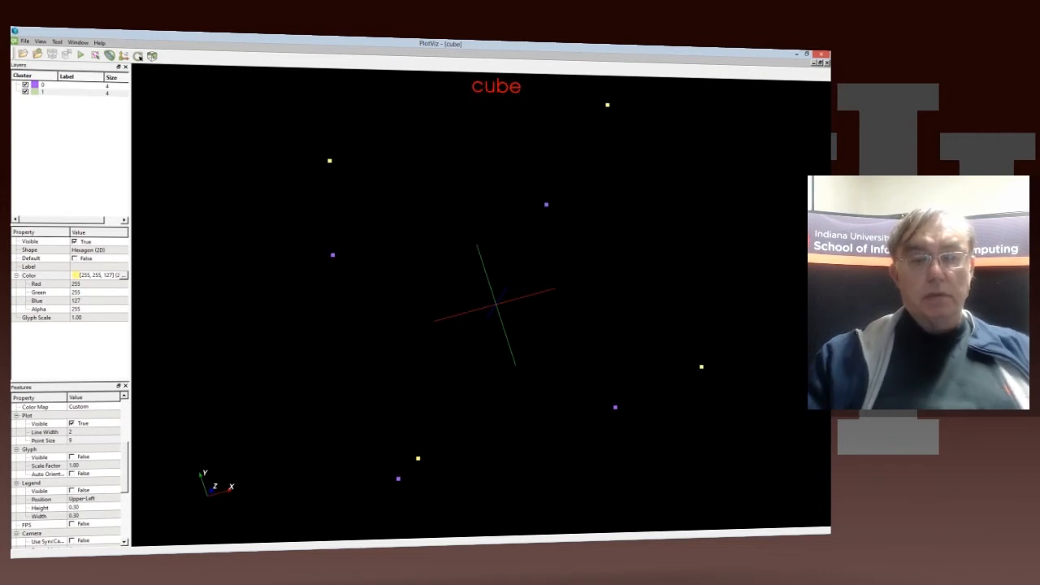
left_click_drag(650, 317, 645, 342, "ctrl")
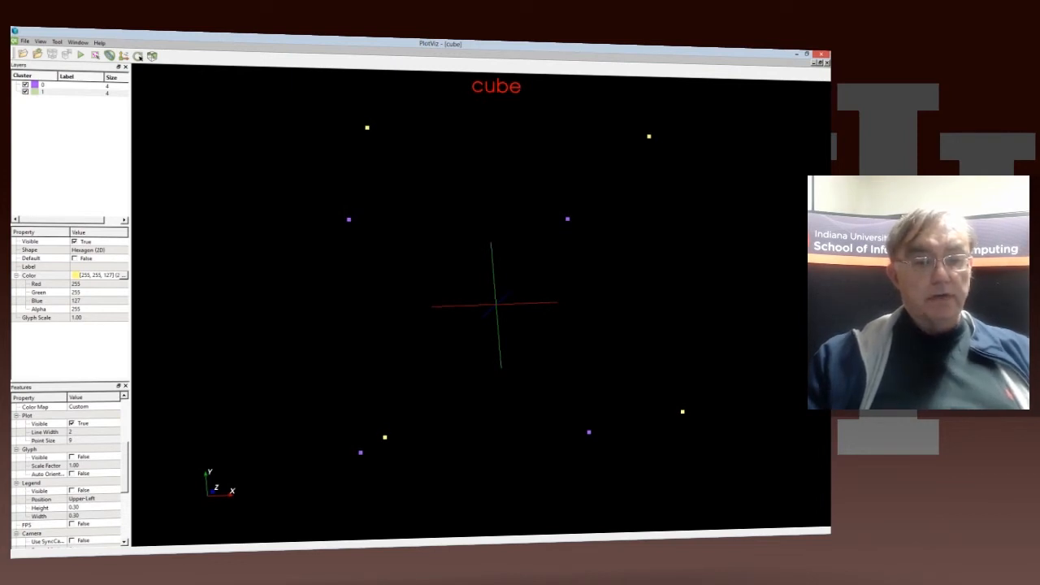
left_click(48, 441)
scroll(49, 440, "down", 5)
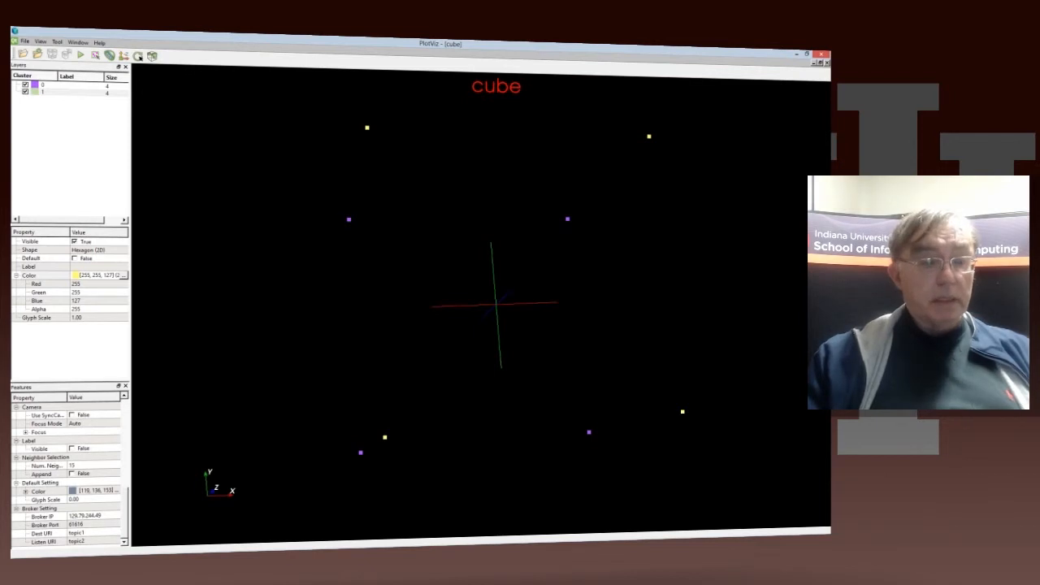
left_click(72, 448)
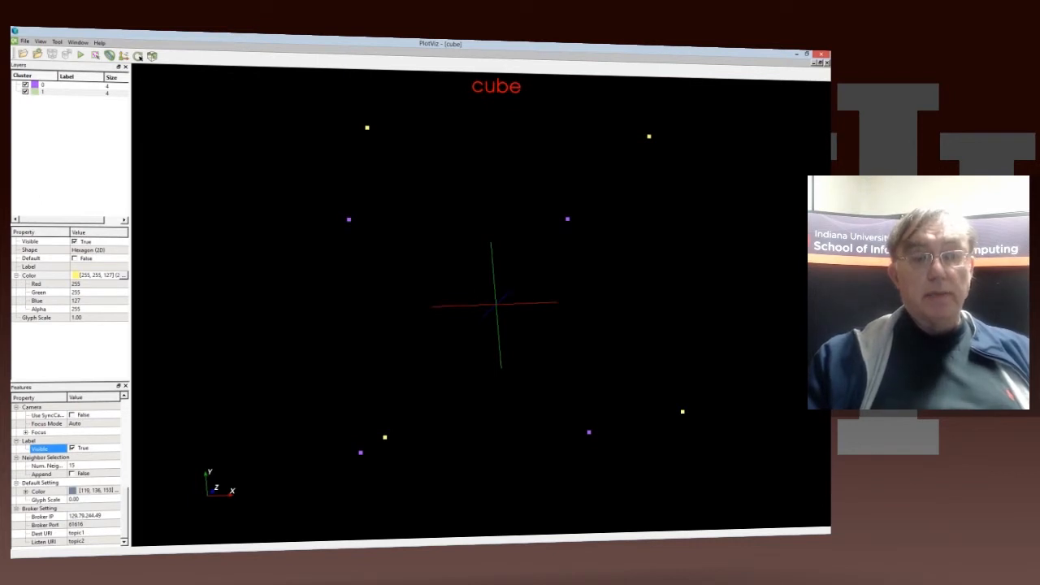
Step: Display the individual labels of all eight cube corner points, P1 through P8
mouse_move(367, 127)
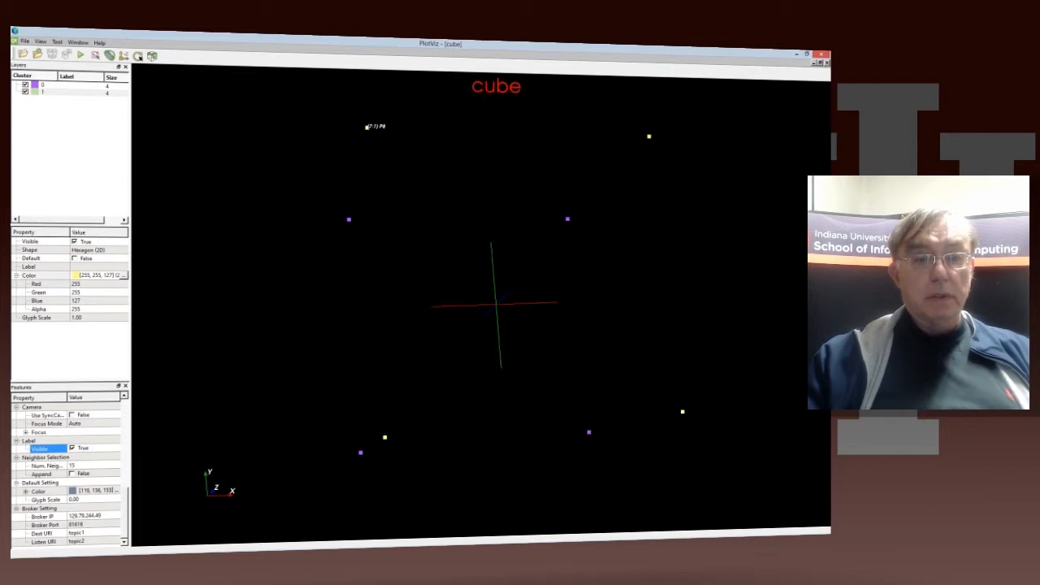
mouse_move(350, 219)
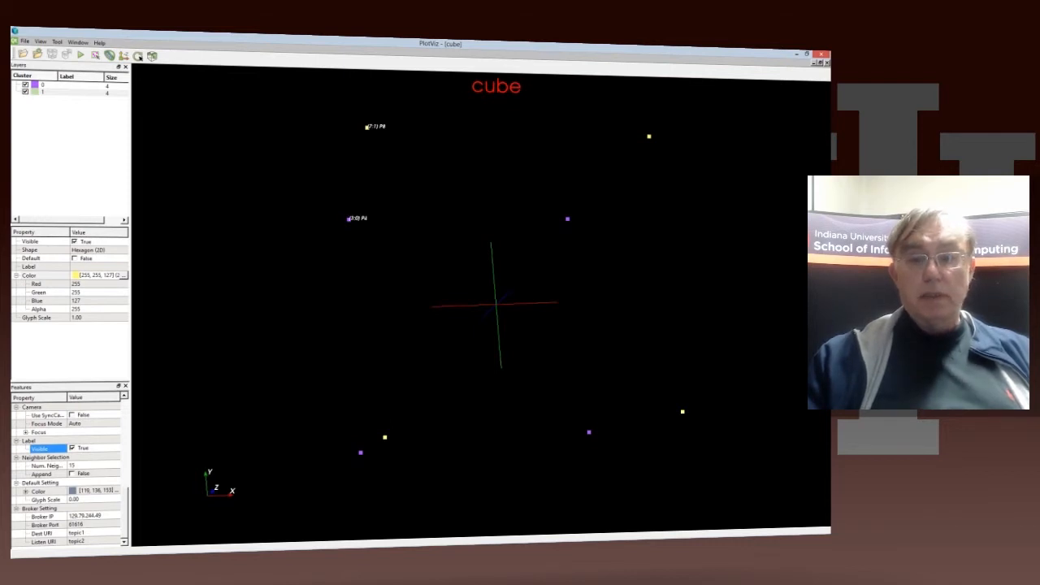
mouse_move(567, 219)
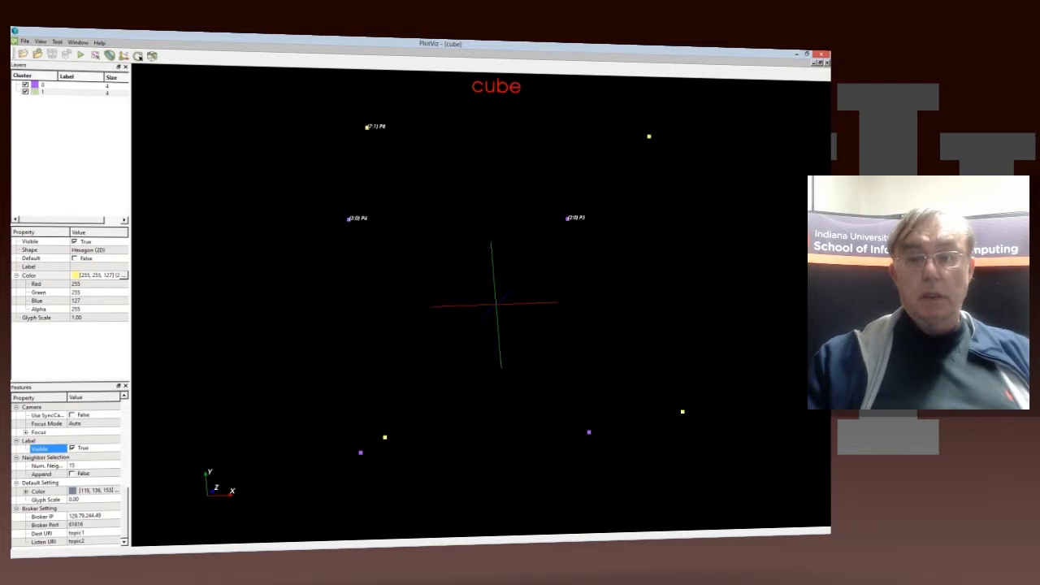
mouse_move(649, 135)
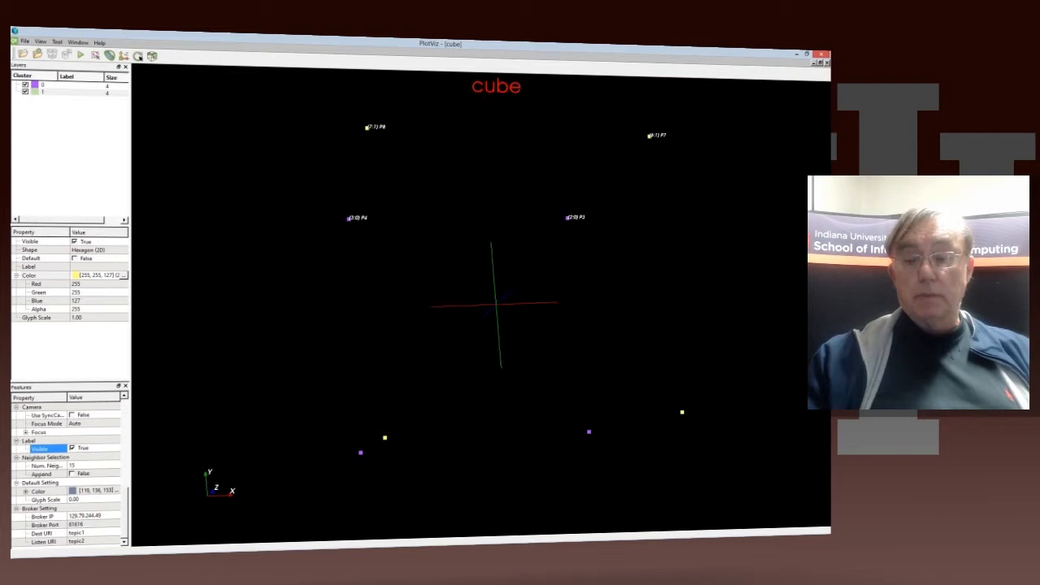
left_click(682, 412)
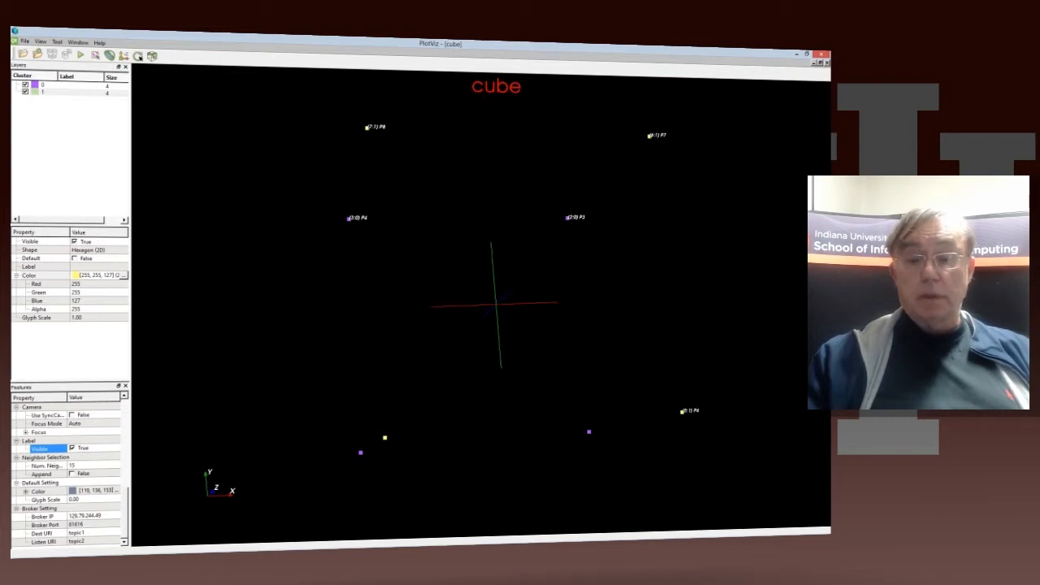
left_click(589, 431)
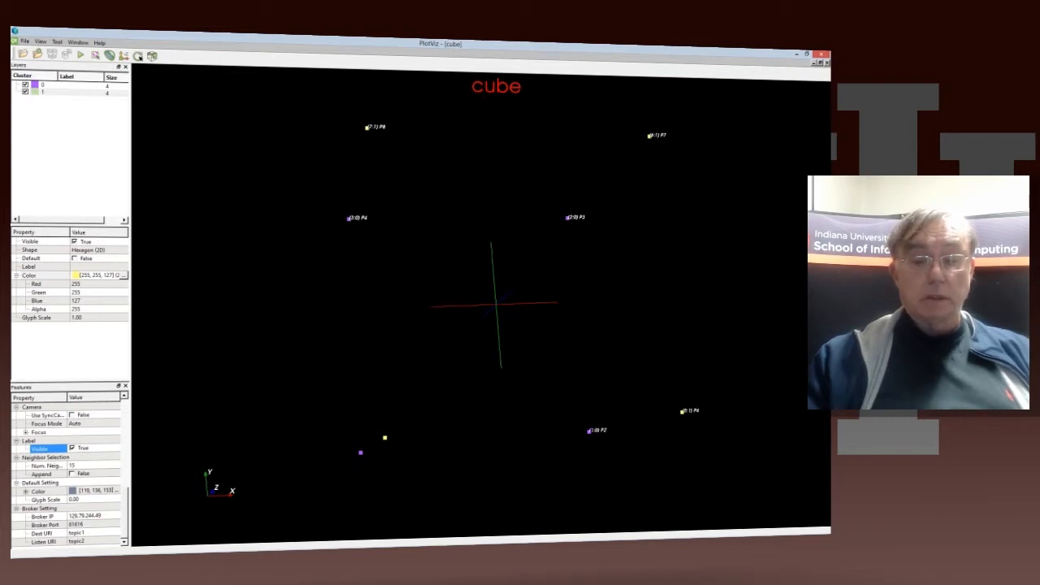
left_click(385, 438)
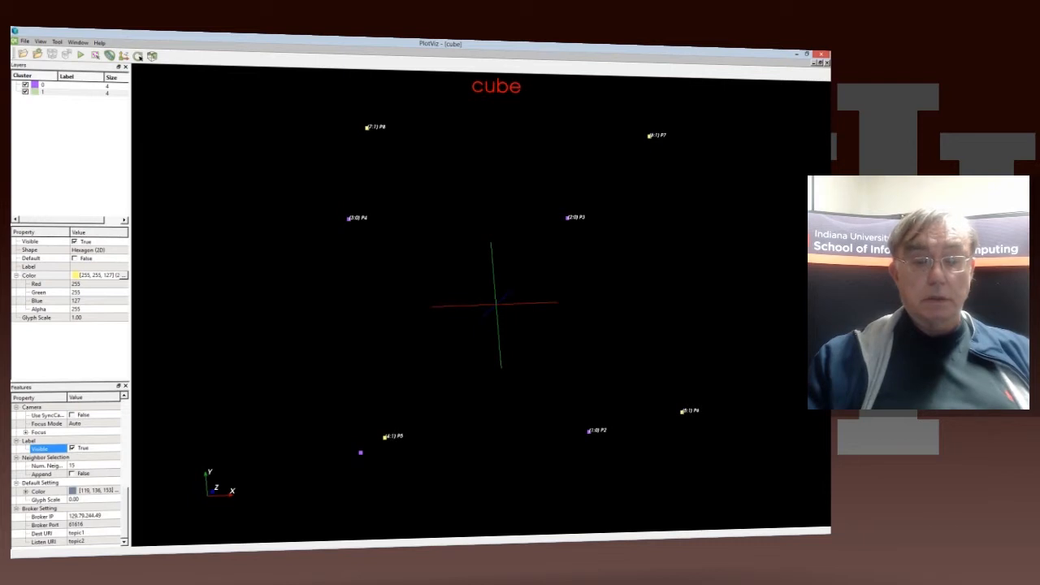
left_click_drag(361, 453, 511, 286)
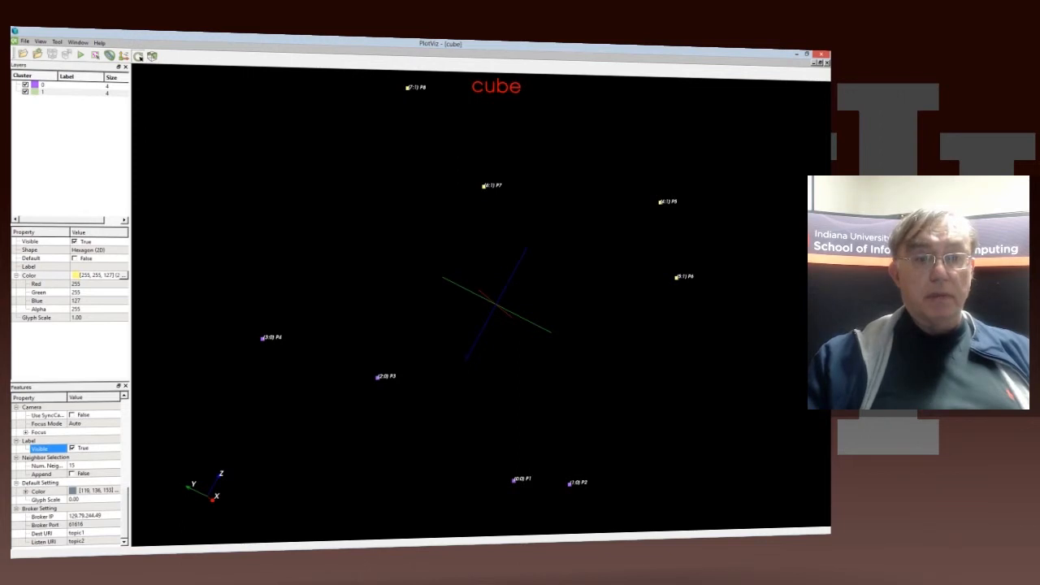
Step: Shift the labeled cube off-center and rotate it to view its corners from another angle
left_click(139, 57)
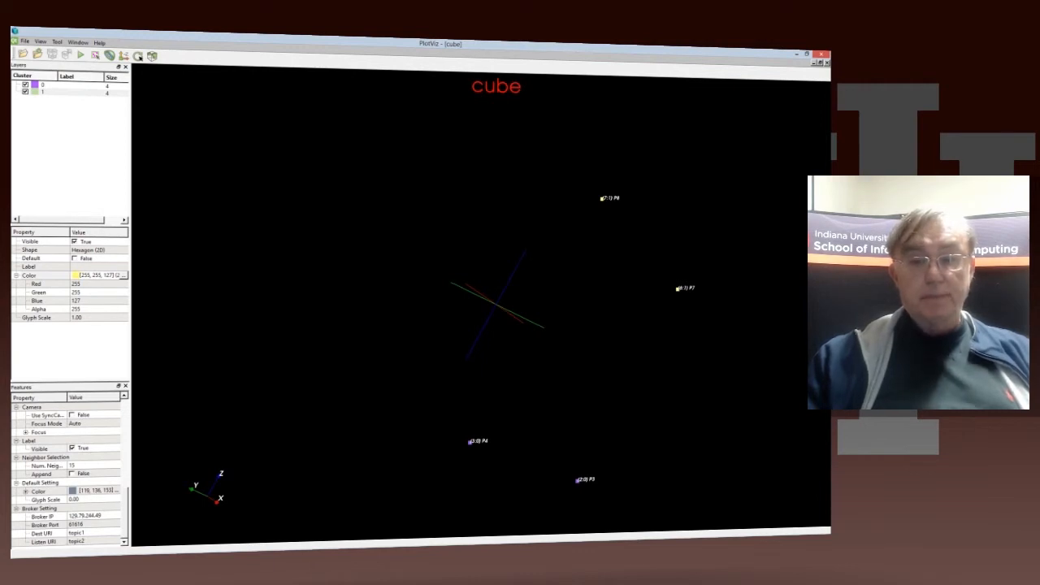
left_click_drag(568, 308, 356, 303)
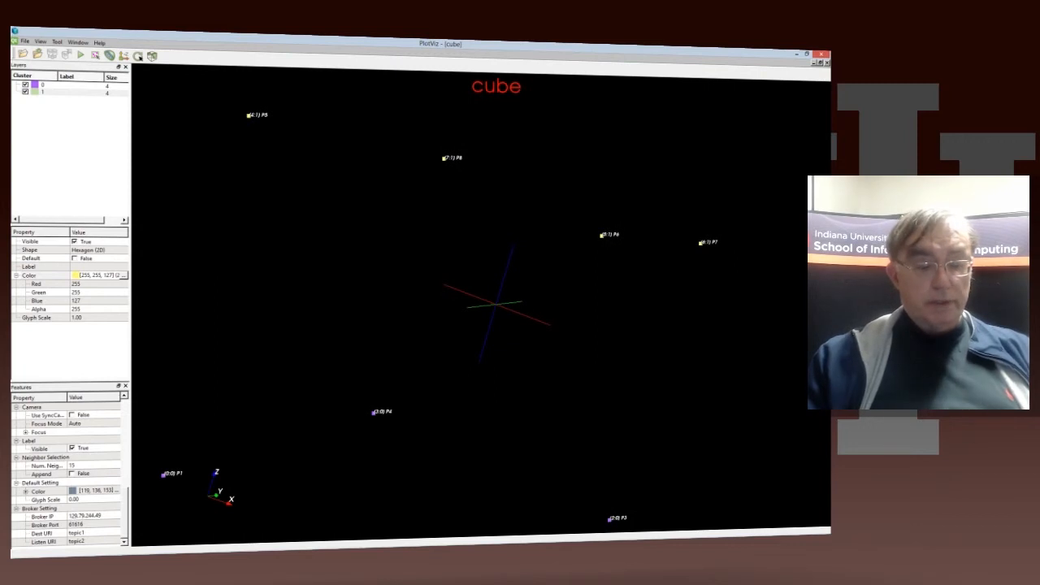
Step: Examine the labeled cube at different distances, ending with all eight points P1 through P8 in view
mouse_move(496, 305)
middle_mouse_down()
mouse_move(667, 299)
mouse_move(457, 314)
mouse_move(510, 296)
middle_mouse_up()
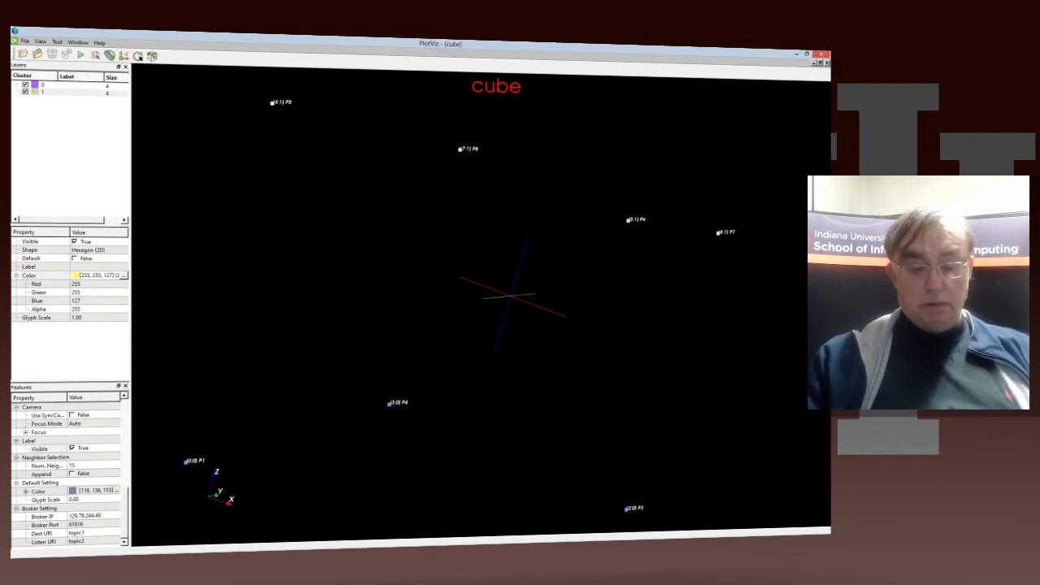
scroll(510, 296, "down", 2)
scroll(510, 296, "up", 3)
scroll(511, 296, "down", 2)
scroll(510, 296, "down", 2)
scroll(510, 296, "up", 3)
scroll(510, 296, "down", 2)
scroll(510, 296, "down", 4)
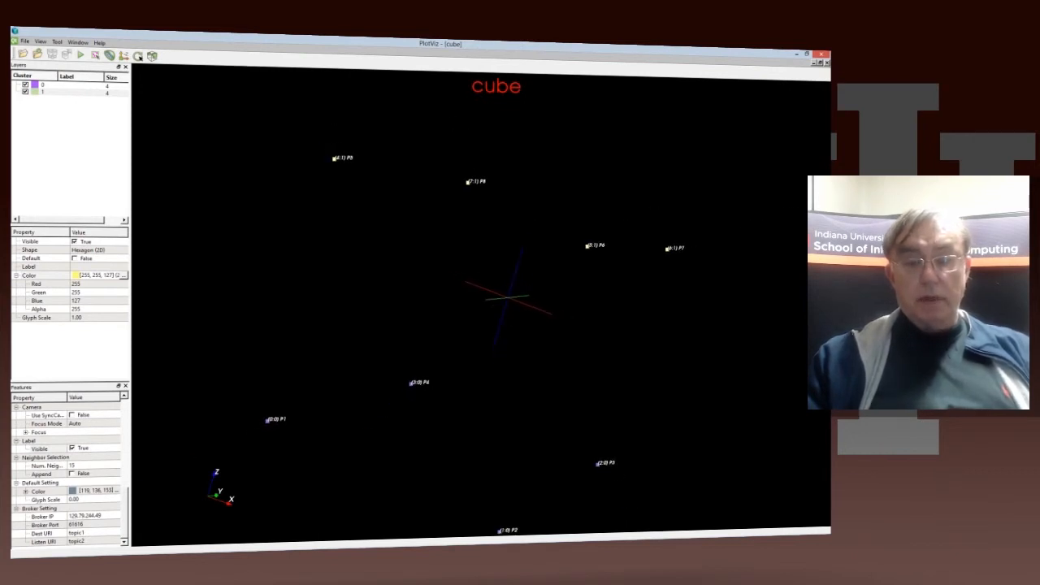
scroll(505, 298, "up", 2)
scroll(506, 298, "down", 3)
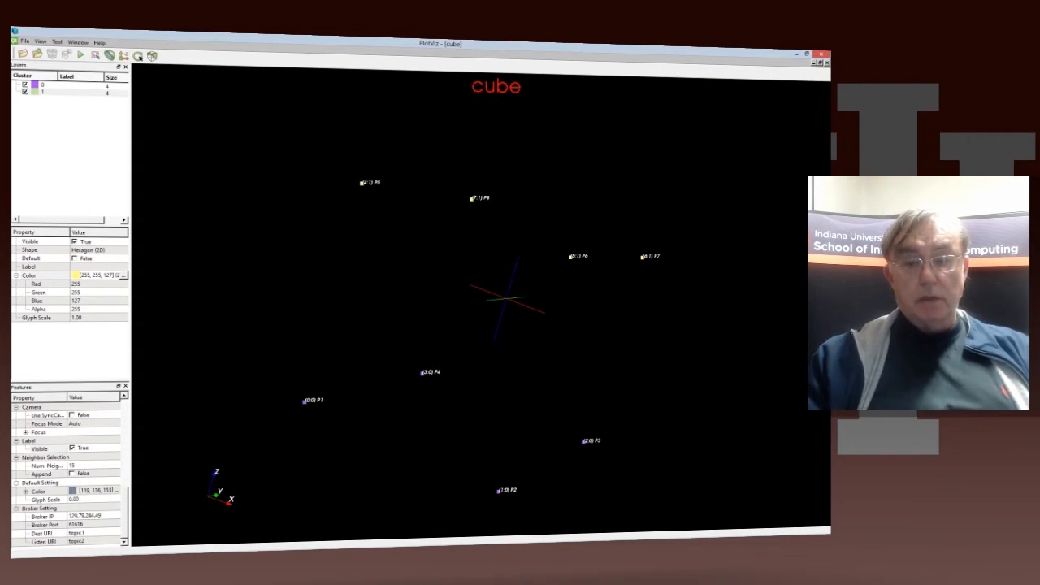
scroll(505, 298, "up", 4)
scroll(506, 298, "down", 4)
scroll(505, 298, "up", 2)
scroll(506, 298, "up", 2)
scroll(505, 298, "up", 2)
scroll(505, 299, "up", 3)
scroll(505, 298, "down", 5)
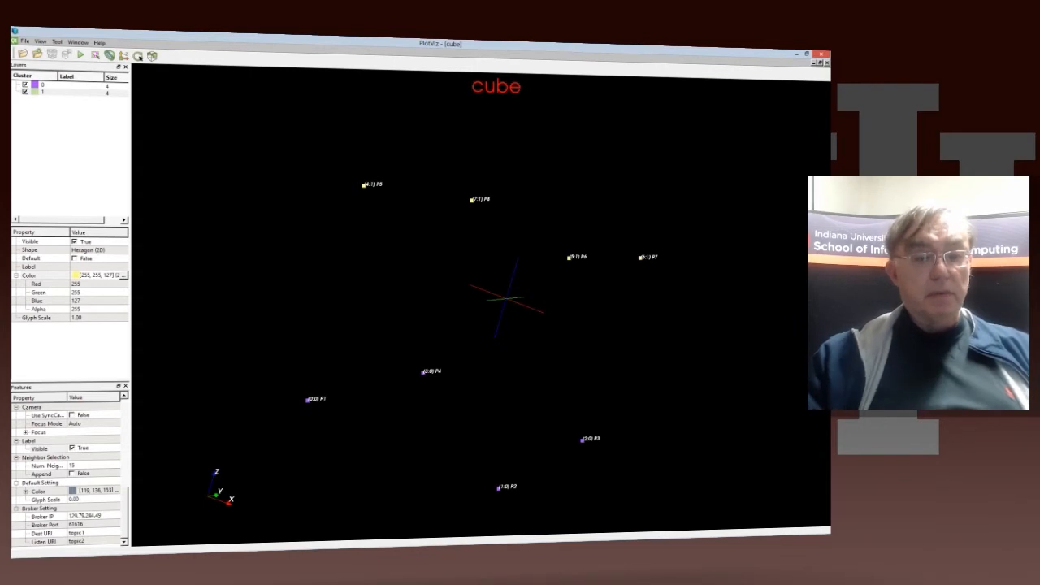
Step: Change the plot title's name to "Silly cube"
scroll(68, 474, "up", 10)
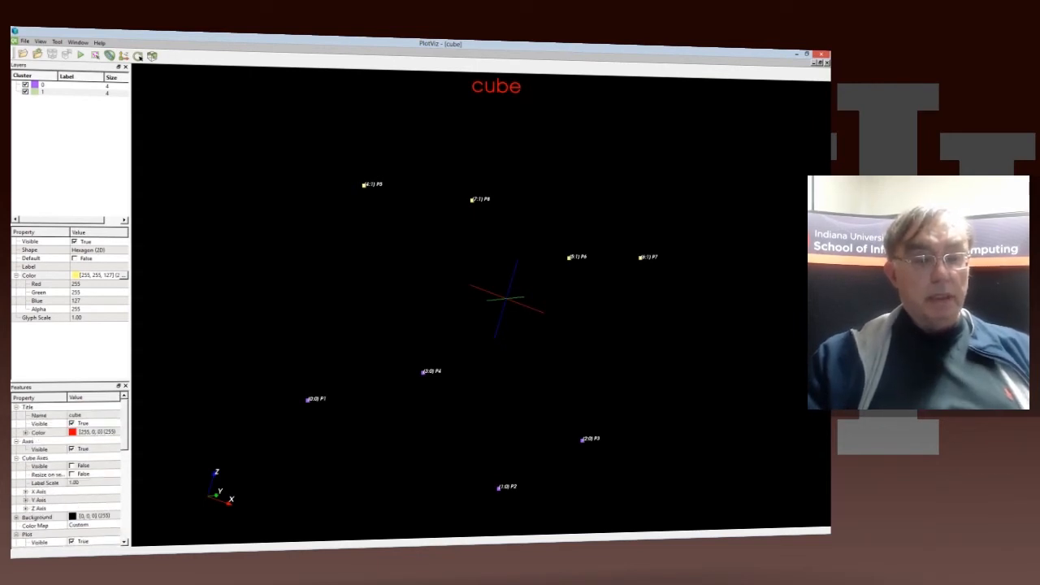
left_click(85, 415)
left_click(69, 415)
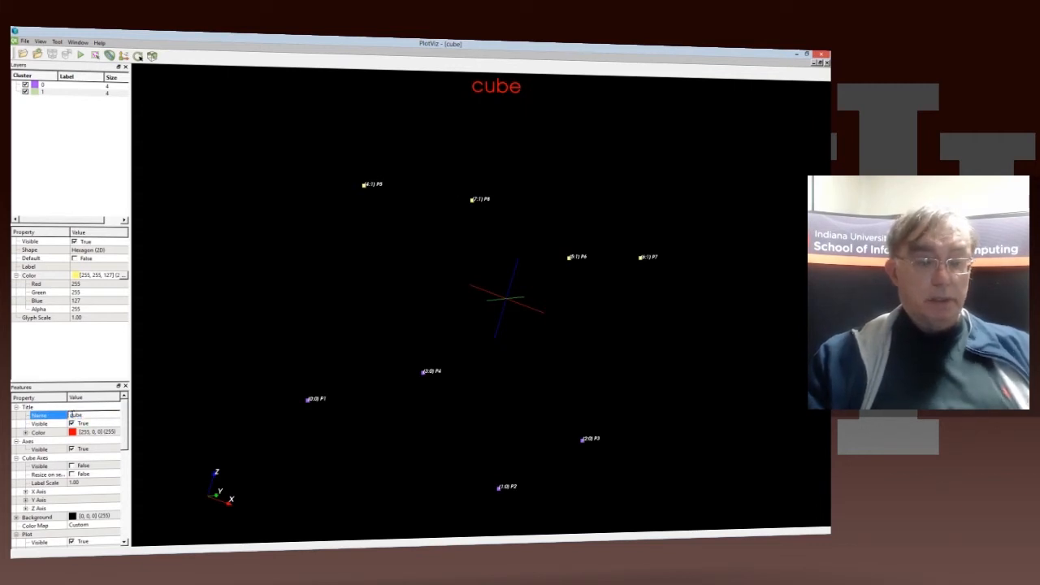
type("Silly")
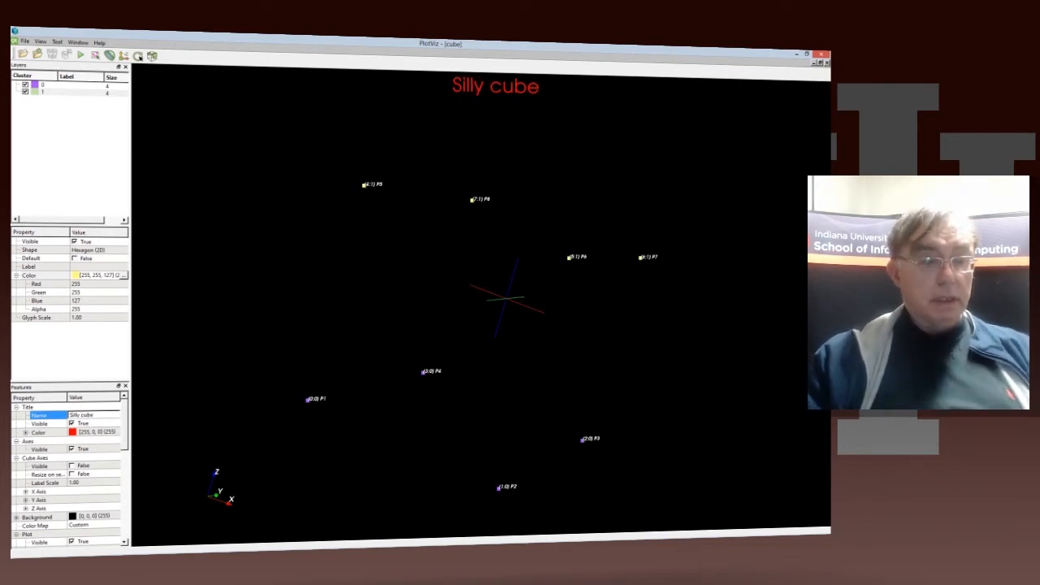
Step: Hide the plot title and make it visible again
left_click(83, 423)
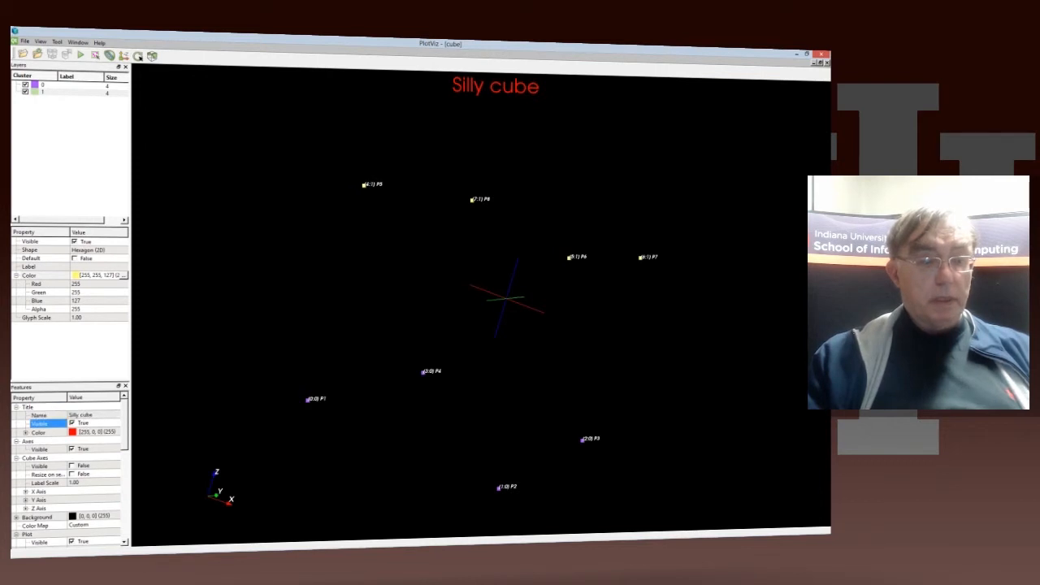
left_click(72, 424)
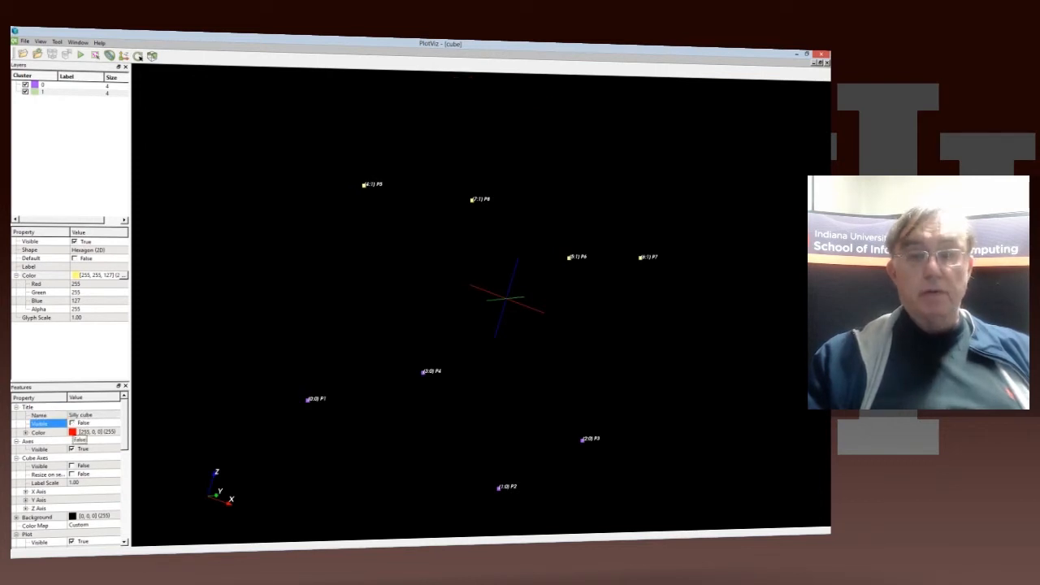
left_click(72, 423)
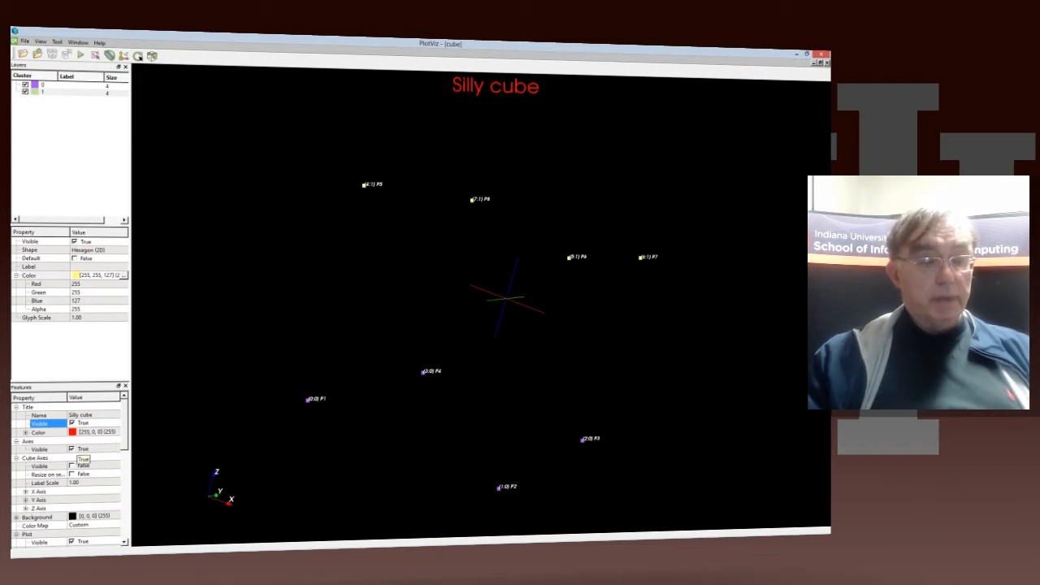
Step: Toggle the visibility of the axes off and back on
left_click(71, 450)
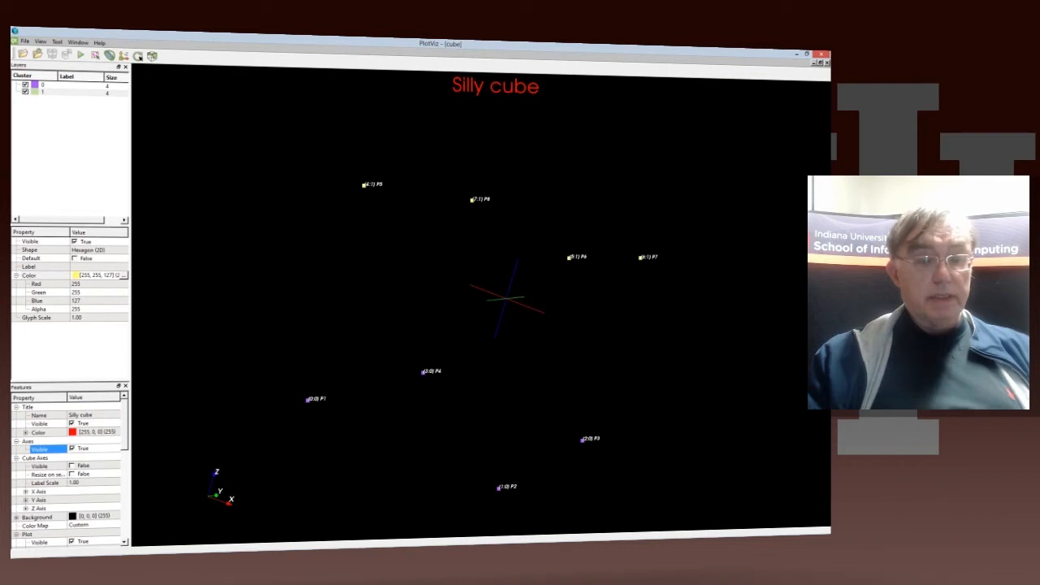
left_click(71, 449)
left_click(72, 449)
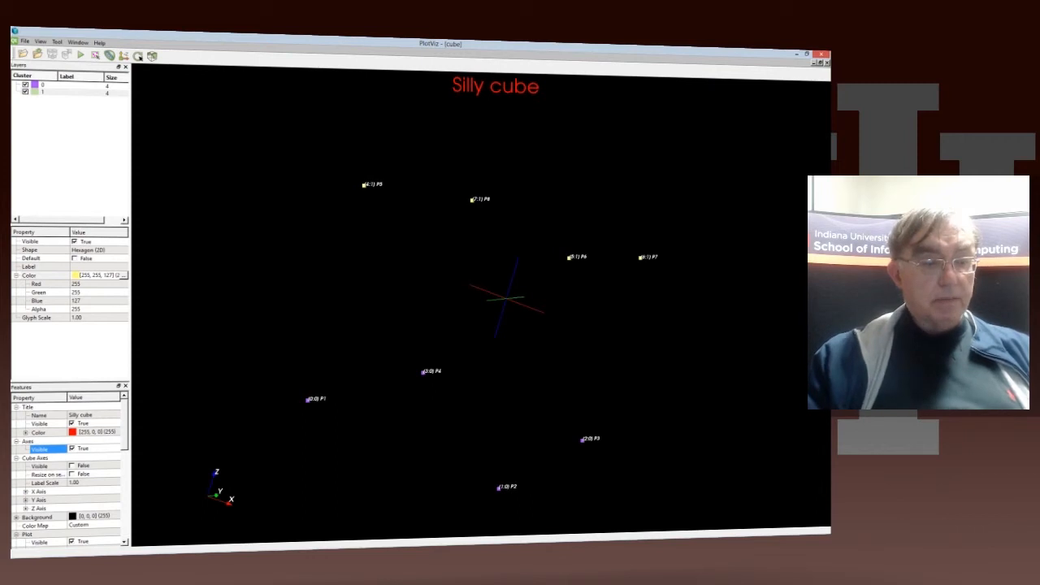
Step: Change the plot background from the feature settings to a slate gray color
scroll(69, 471, "down", 2)
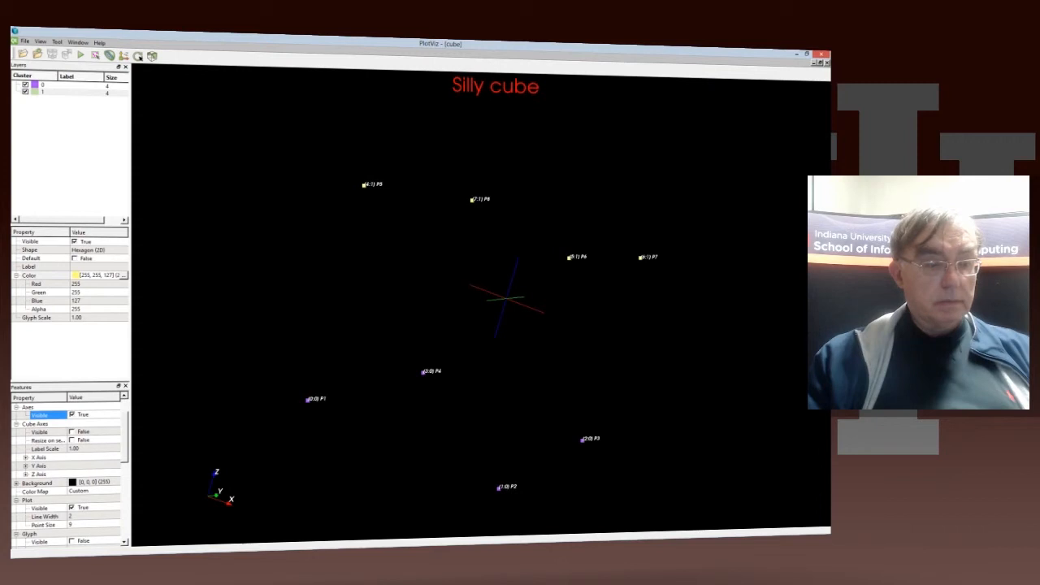
scroll(69, 471, "down", 3)
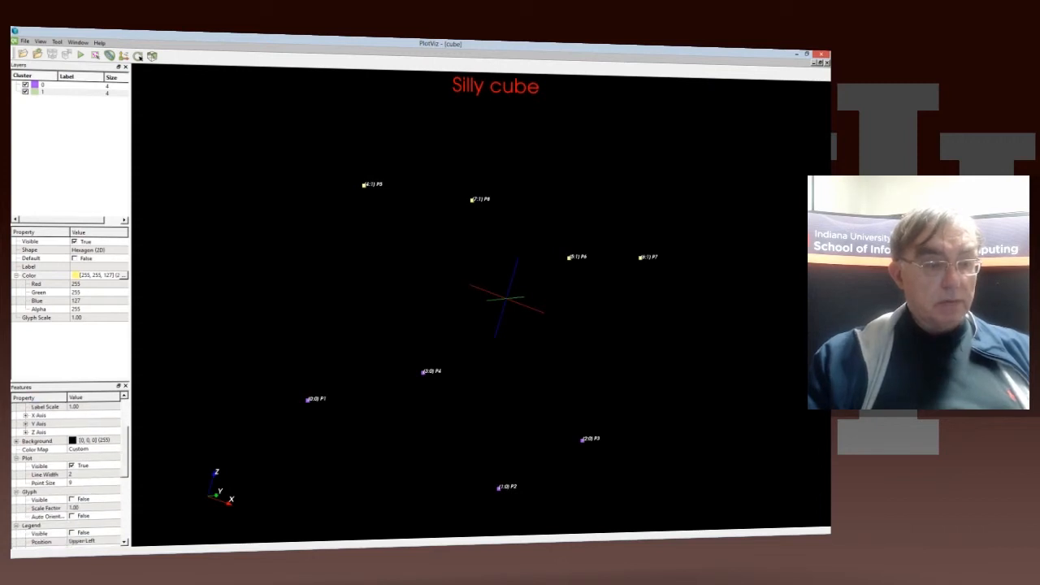
scroll(69, 471, "down", 1)
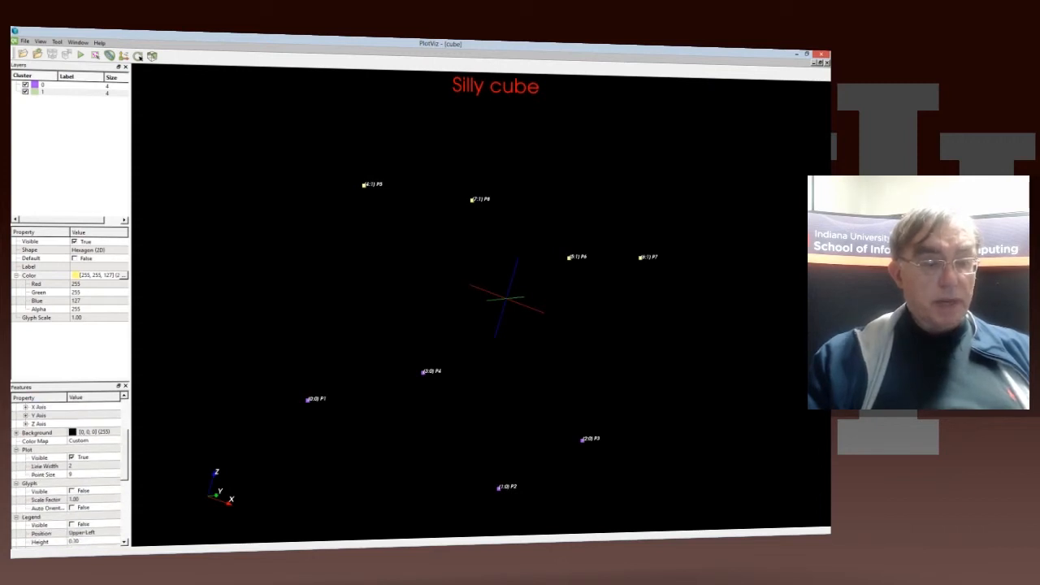
left_click(91, 440)
left_click(41, 433)
left_click(116, 431)
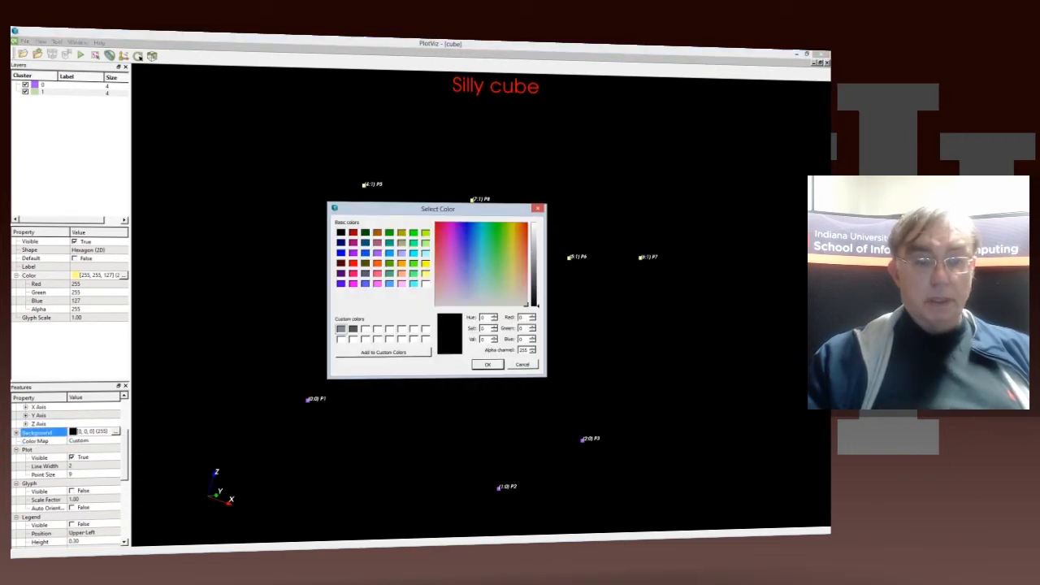
left_click(474, 287)
left_click(487, 365)
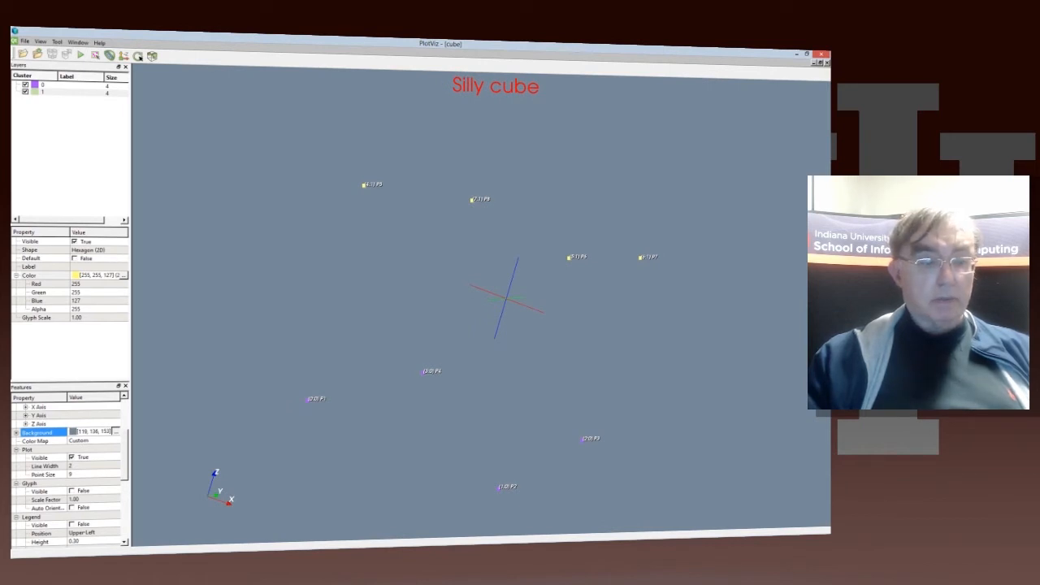
Step: Set the plot background to dark blue, RGB 0, 0, 127, and rotate the cube against it
left_click(115, 431)
left_click(342, 243)
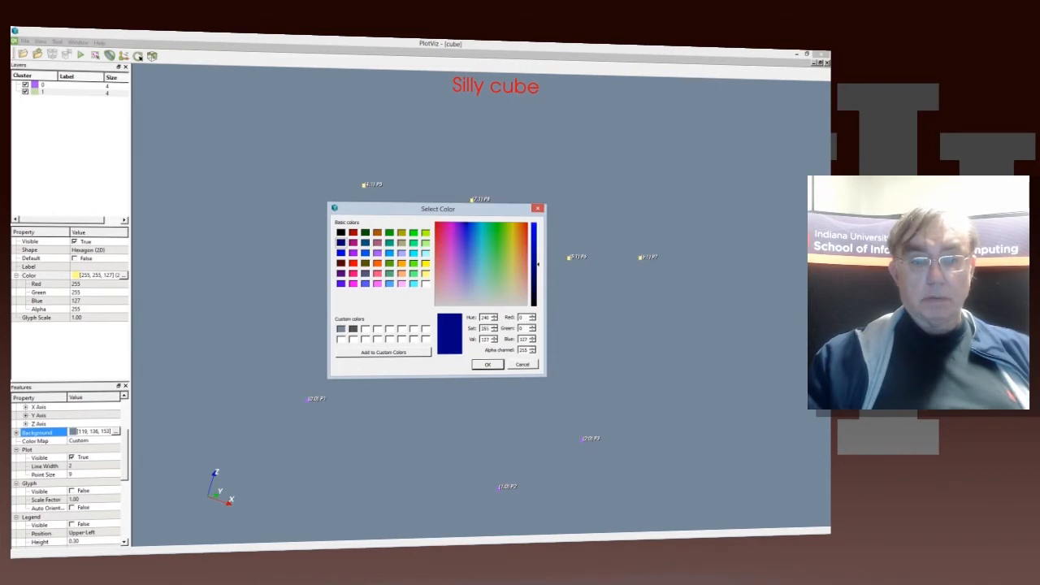
left_click(487, 364)
left_click_drag(487, 357, 364, 330)
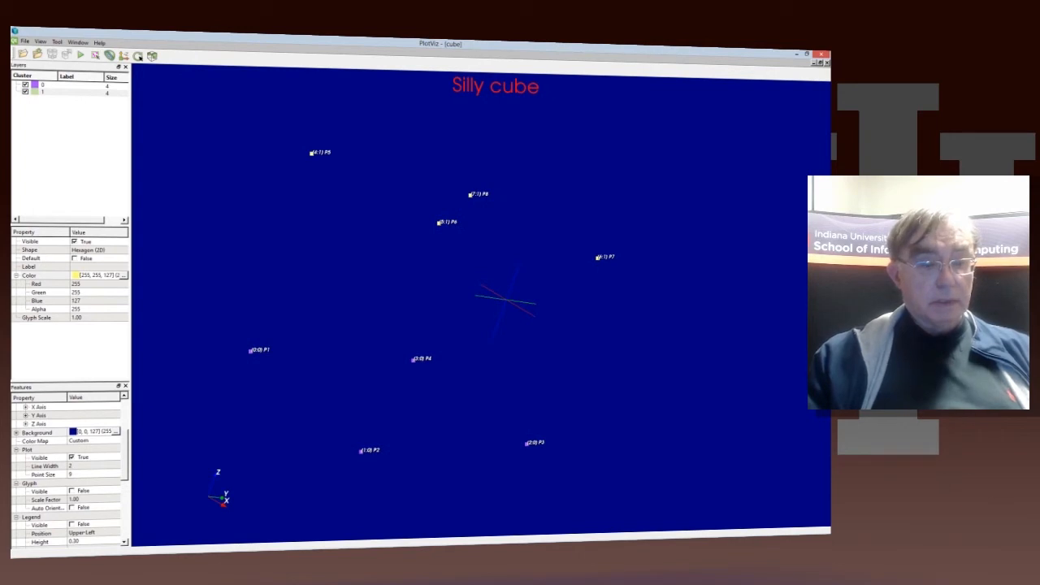
Step: Display the cluster legend at its Upper-Left position, and hide it again
scroll(69, 471, "down", 4)
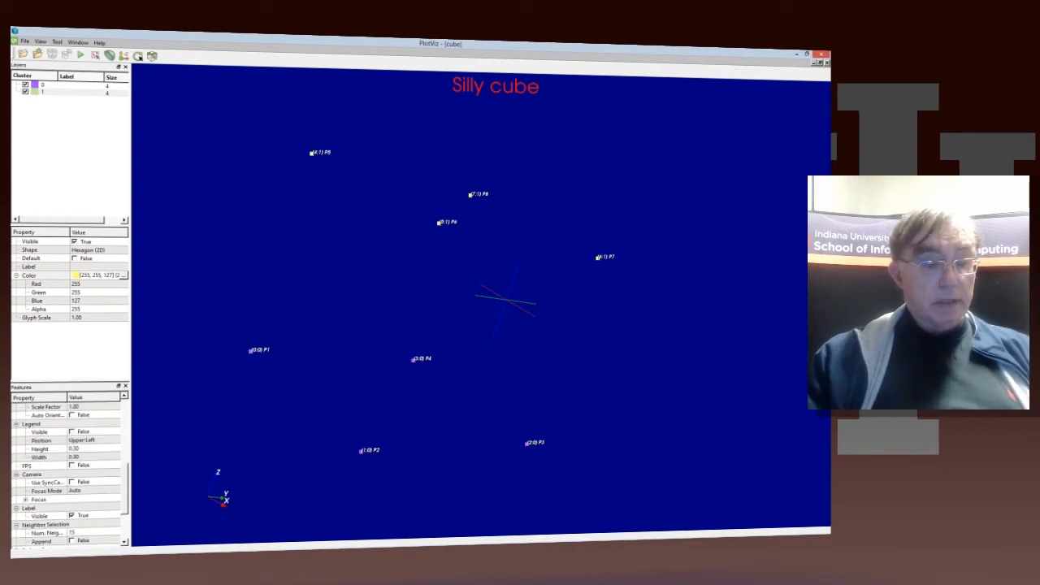
scroll(69, 471, "up", 1)
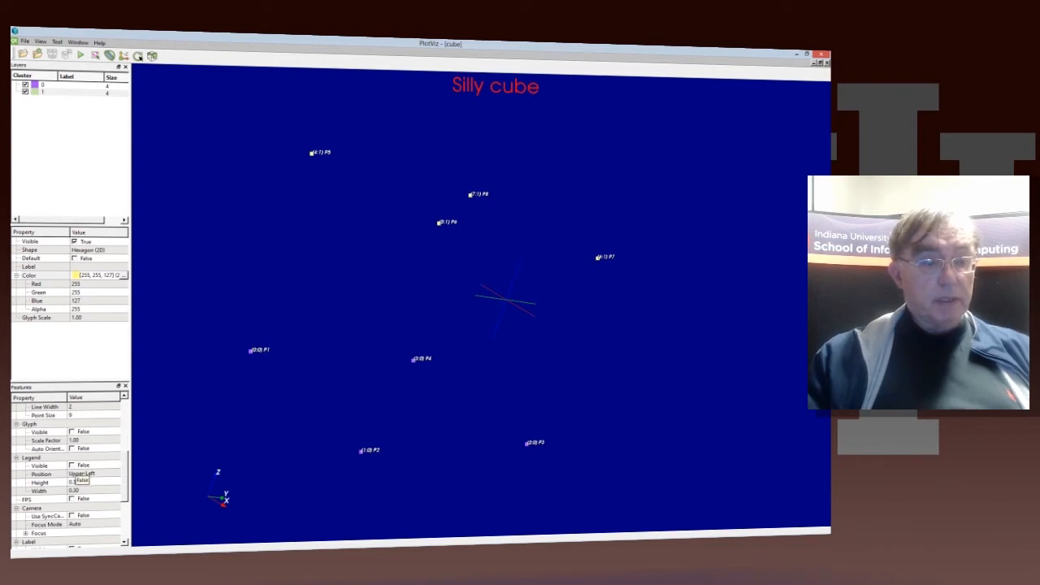
left_click(72, 465)
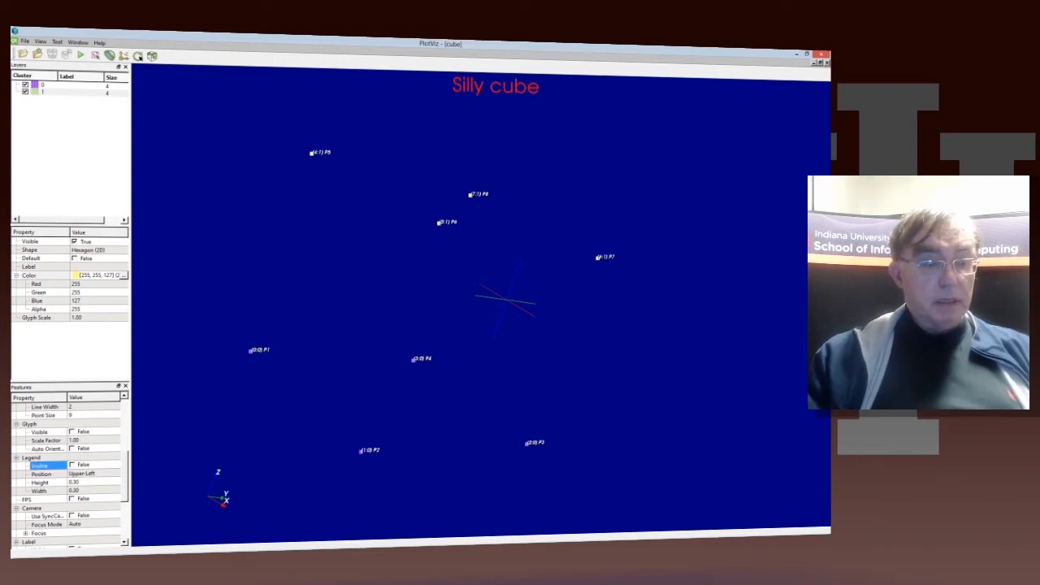
left_click(71, 464)
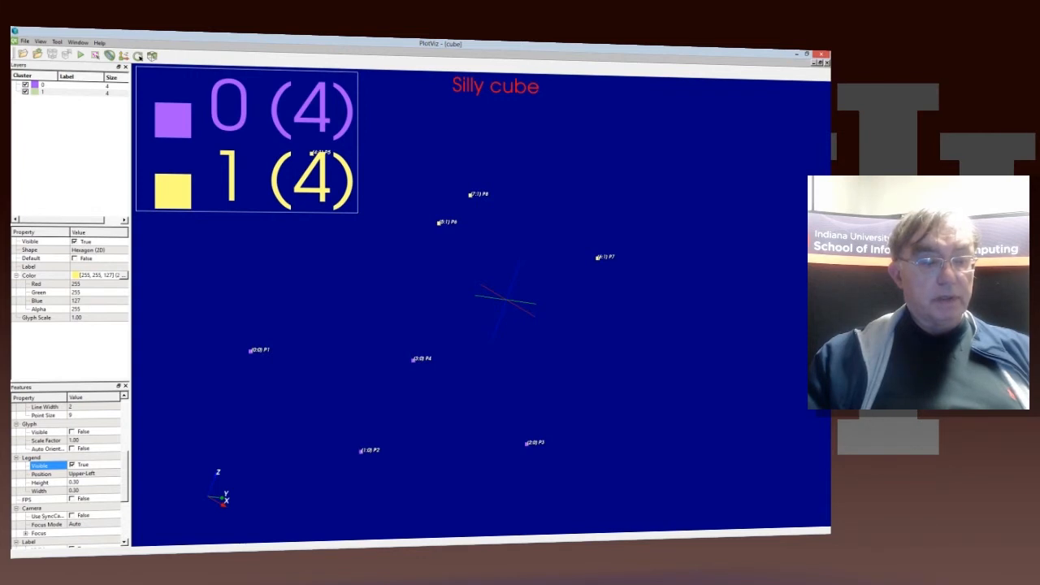
left_click(72, 464)
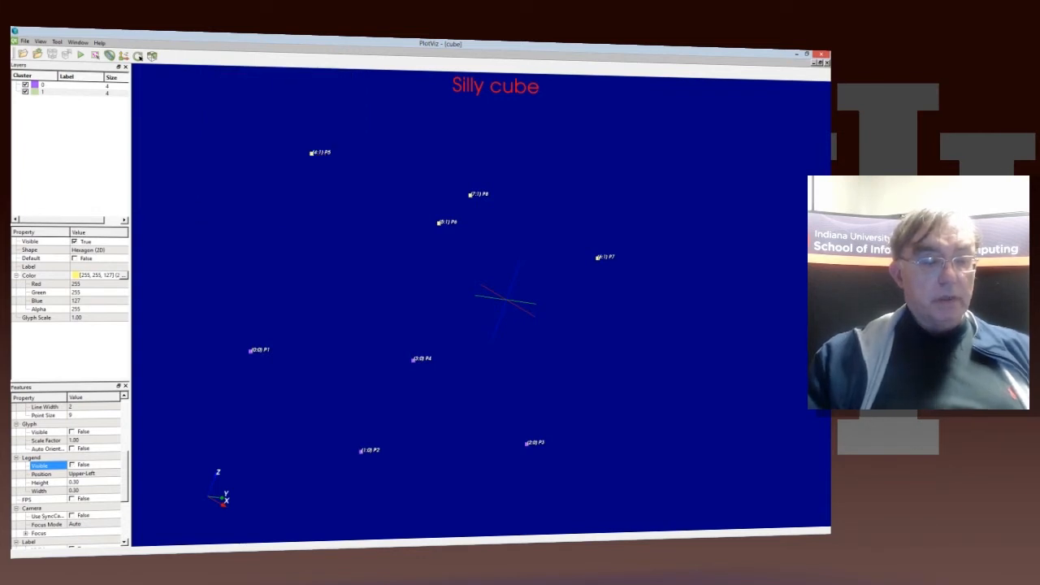
Step: Set the legend position to Lower-Right and make the legend visible
left_click(108, 483)
left_click(94, 474)
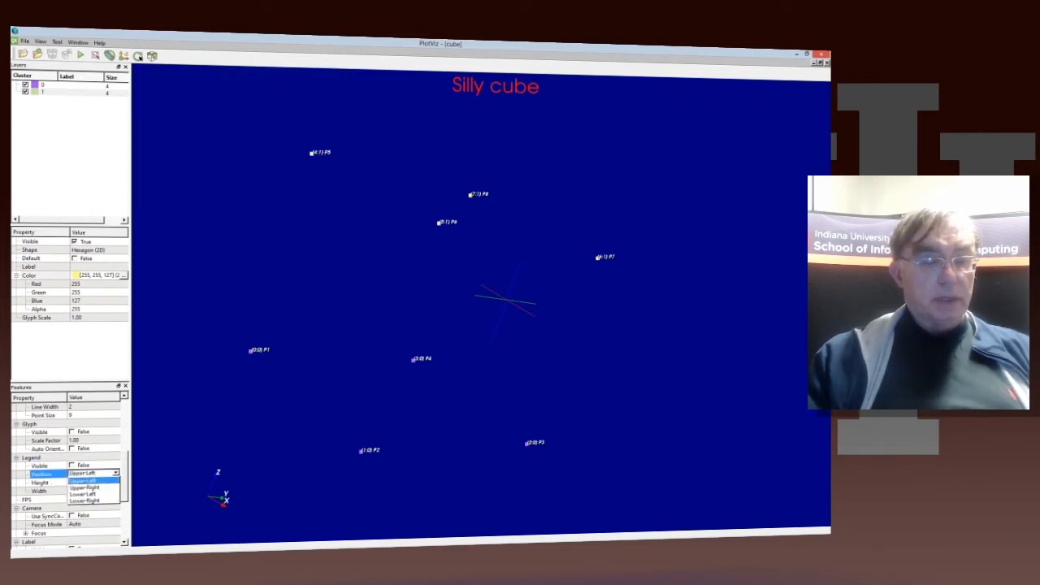
left_click(85, 474)
left_click(90, 473)
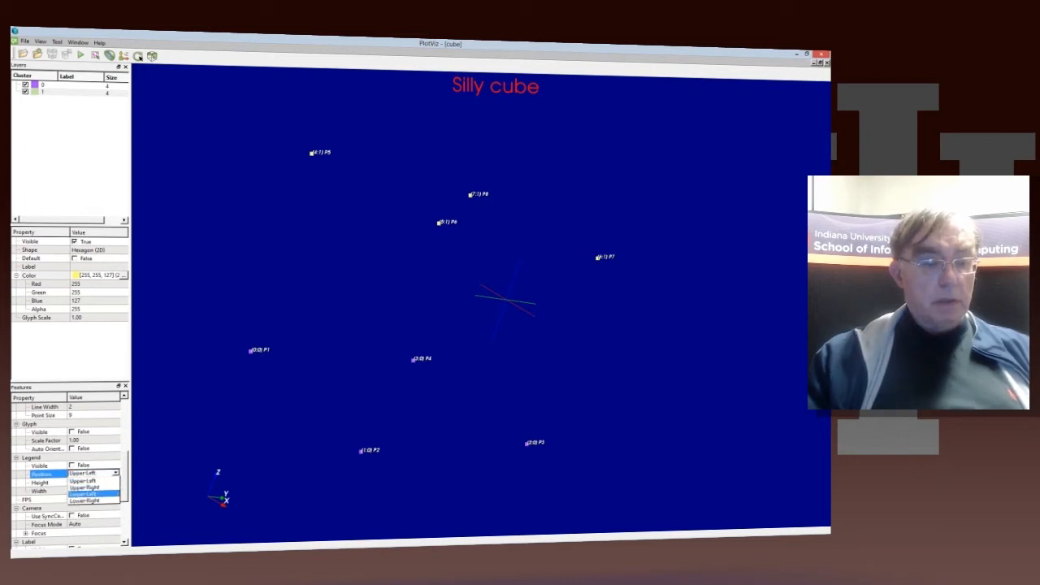
left_click(85, 501)
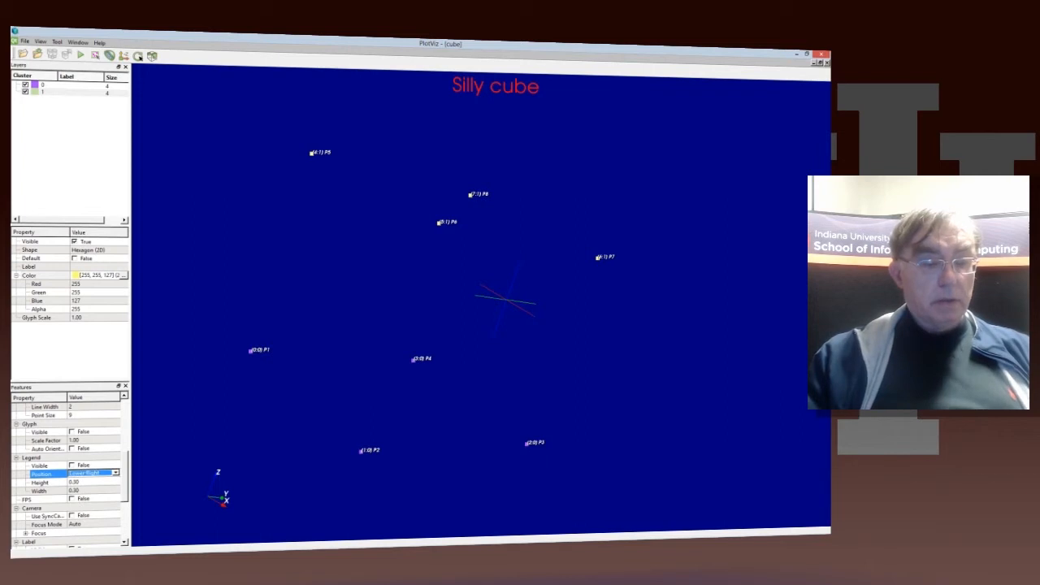
left_click(73, 466)
left_click(72, 463)
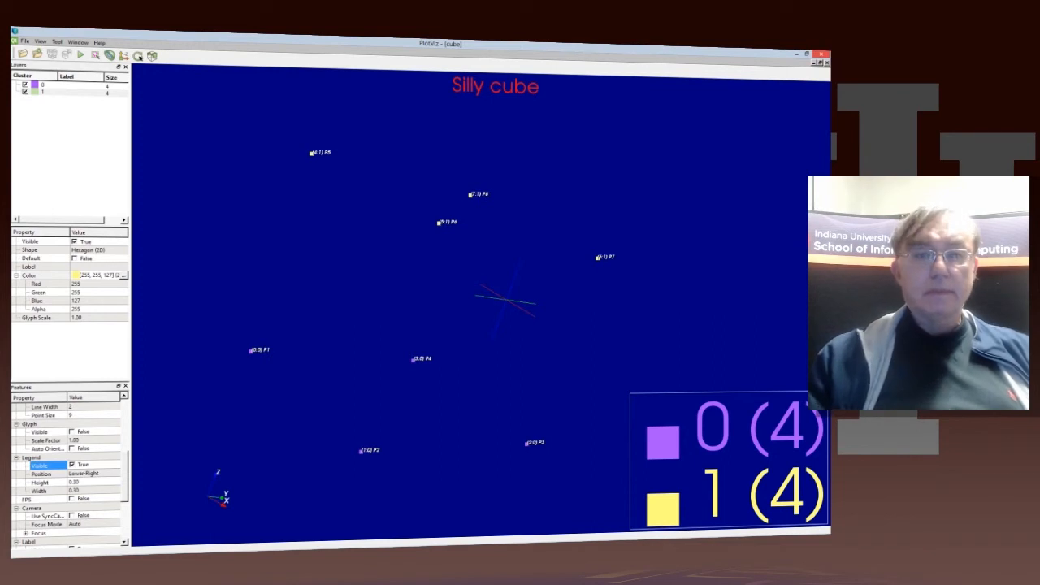
Step: Close the cube plot program, switch to the PowerPoint tutorial and start the slide show at the Basic Examples slide
left_click(822, 54)
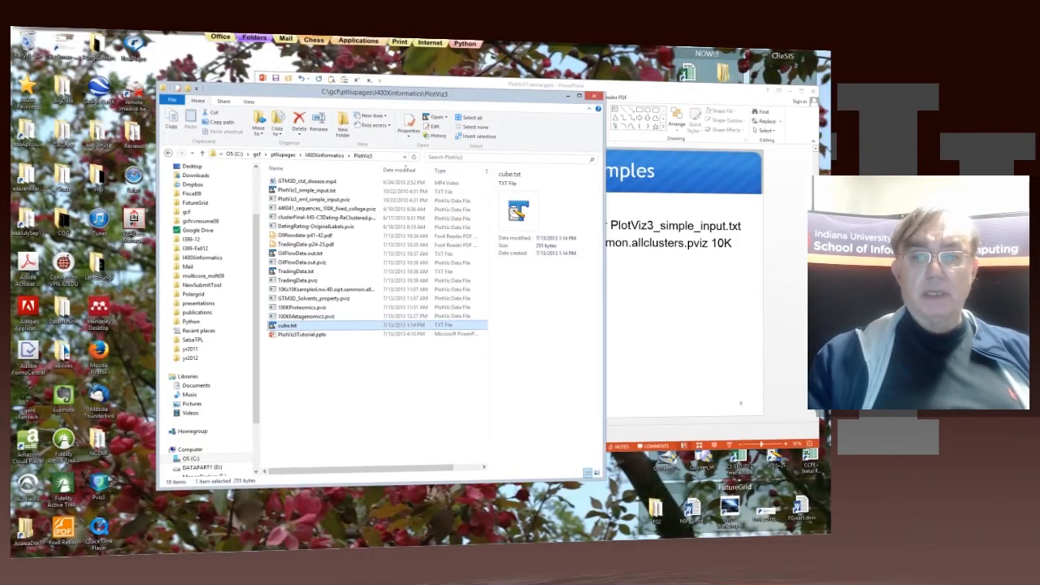
left_click(759, 367)
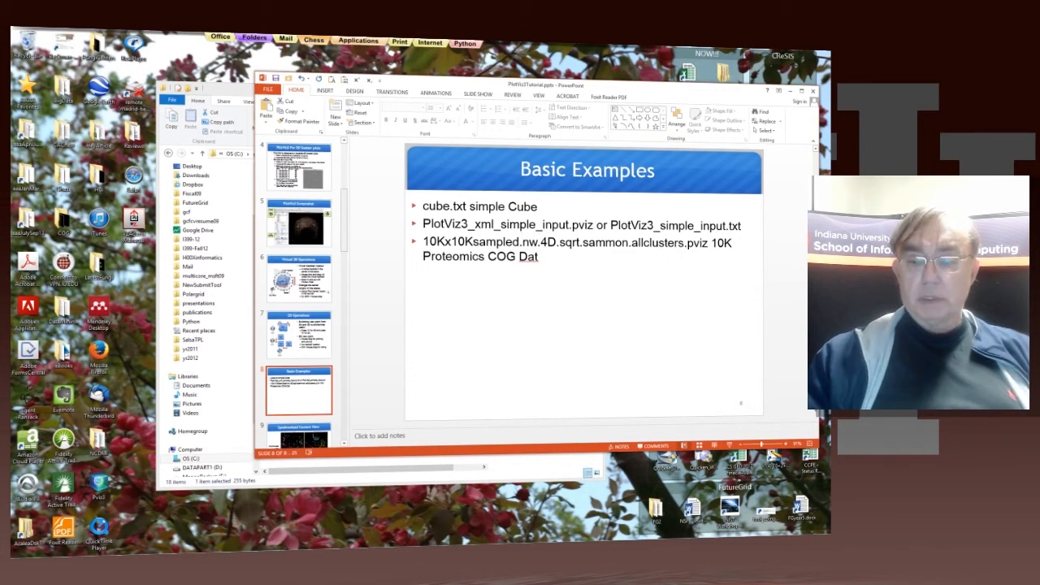
left_click(729, 445)
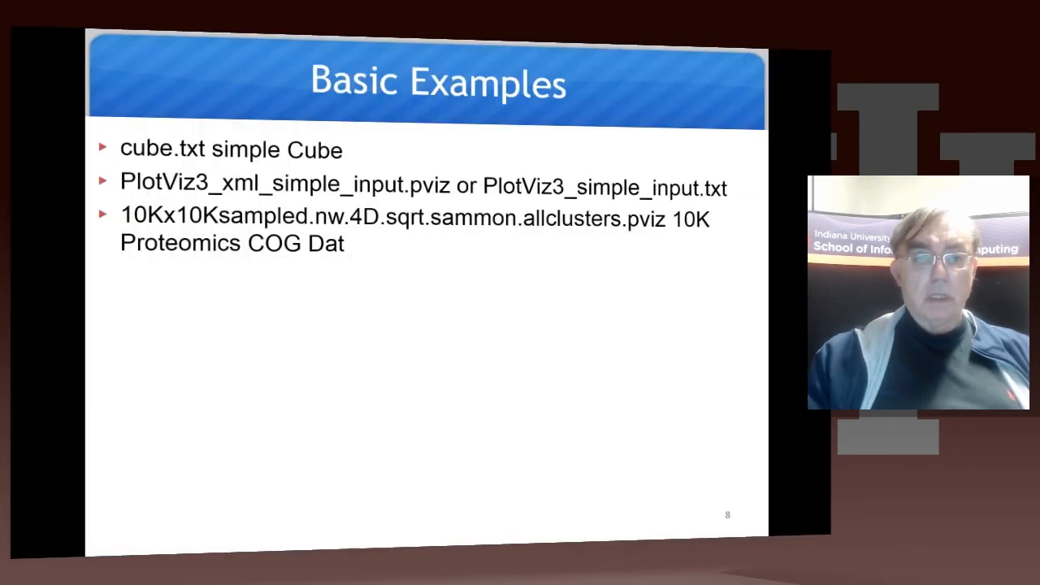